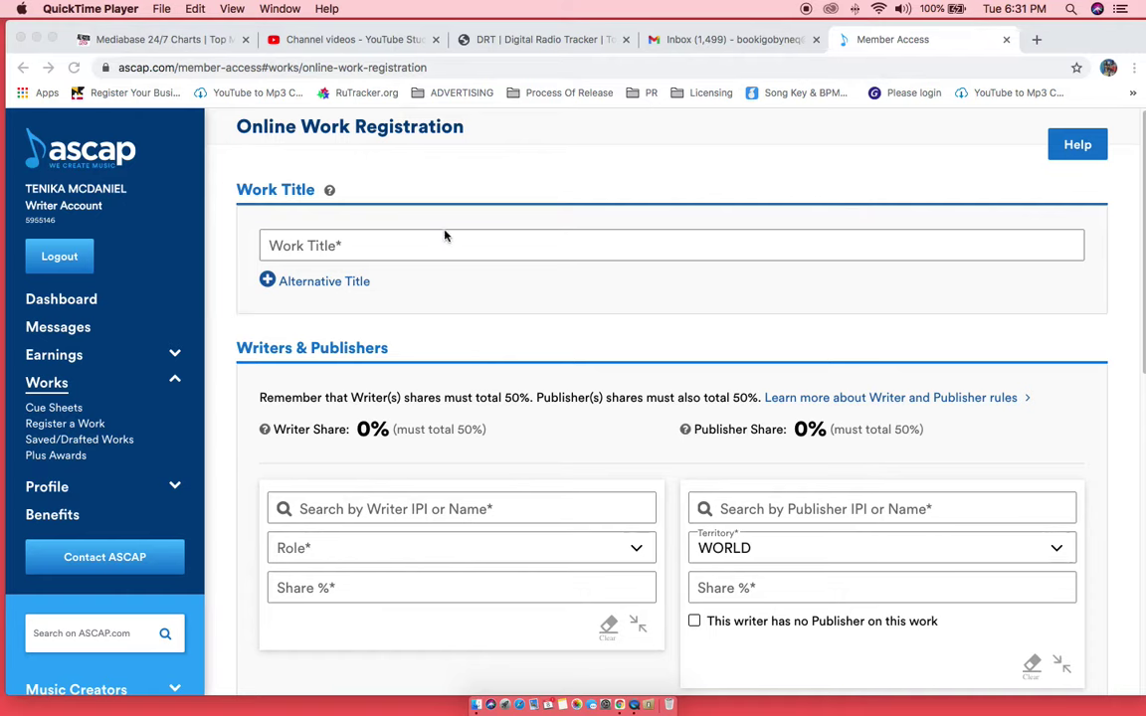
- Enter 'Fairy Tale' as the work title
left_click(380, 246)
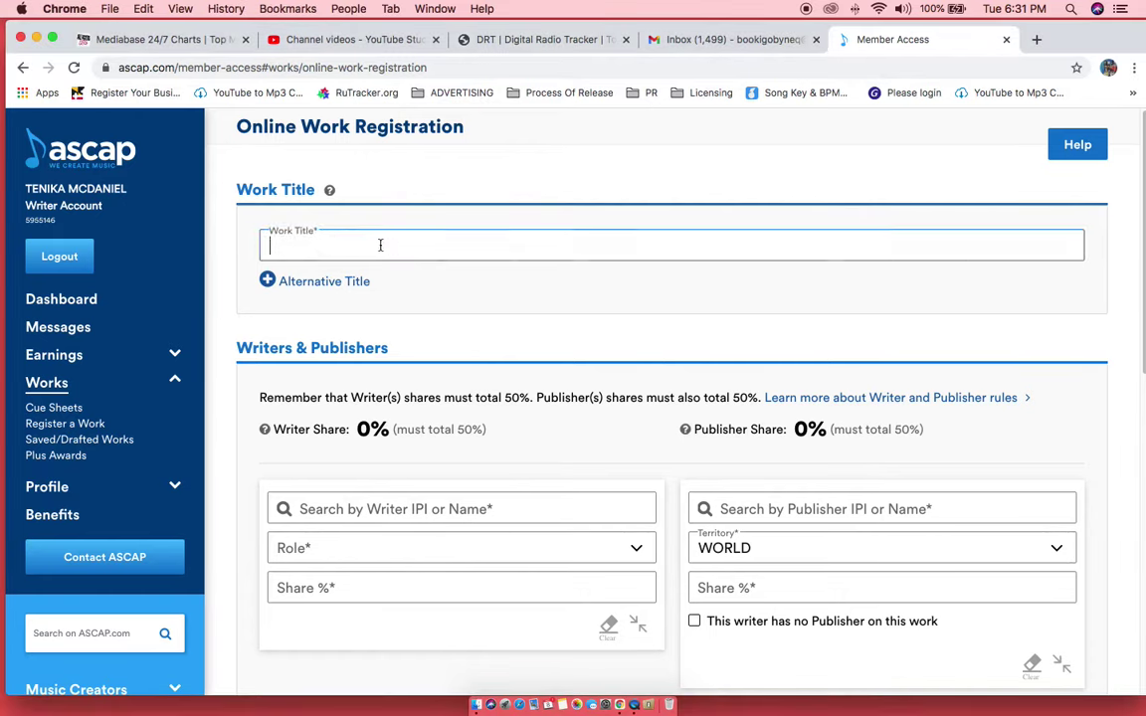
type("Fairy Tale")
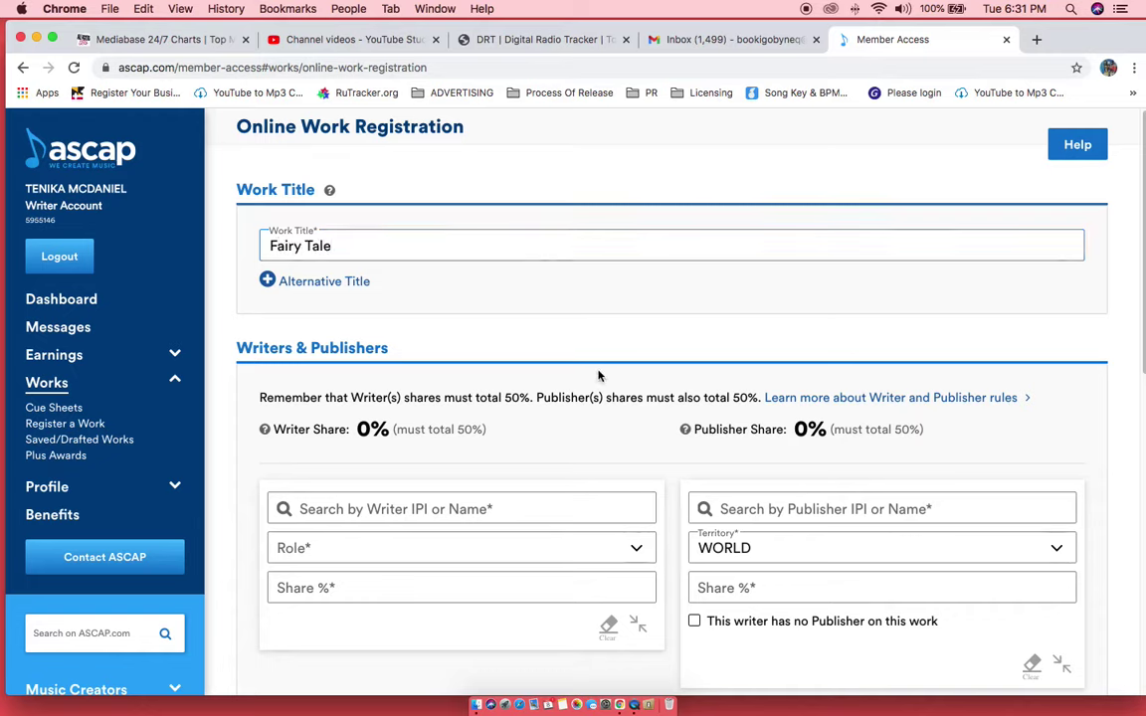
scroll(710, 407, "down", 2)
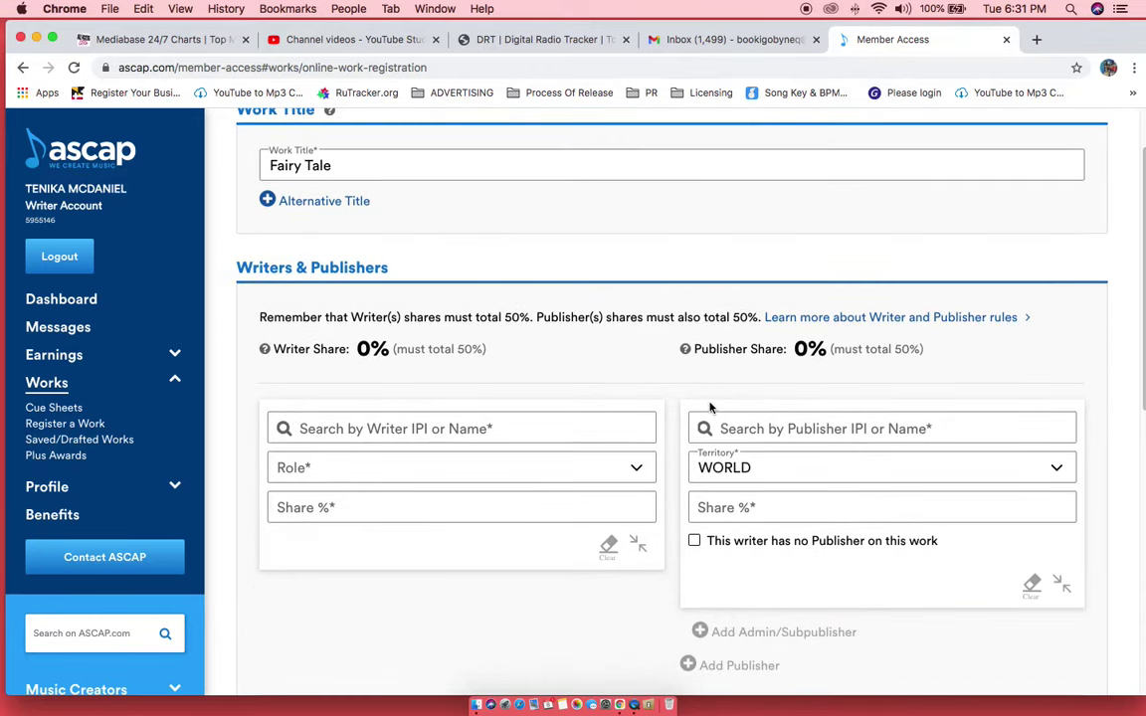
- Add the account holder from Recent Writers as Author with a 25% share
left_click(462, 429)
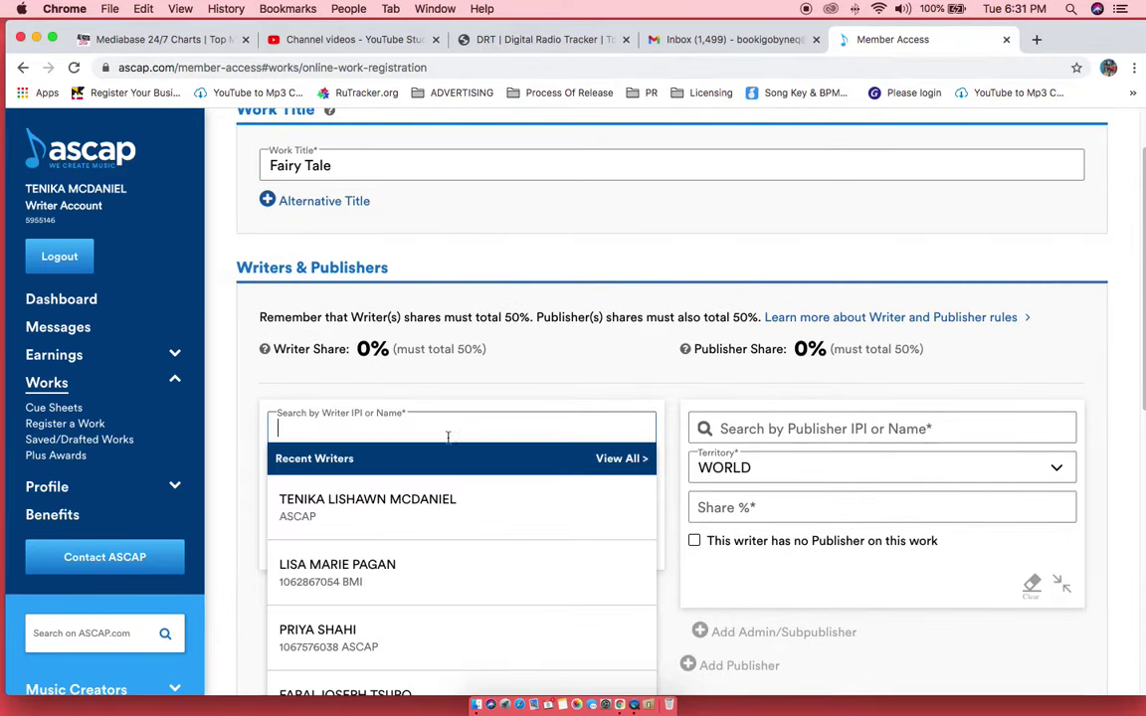
left_click(422, 488)
left_click(336, 473)
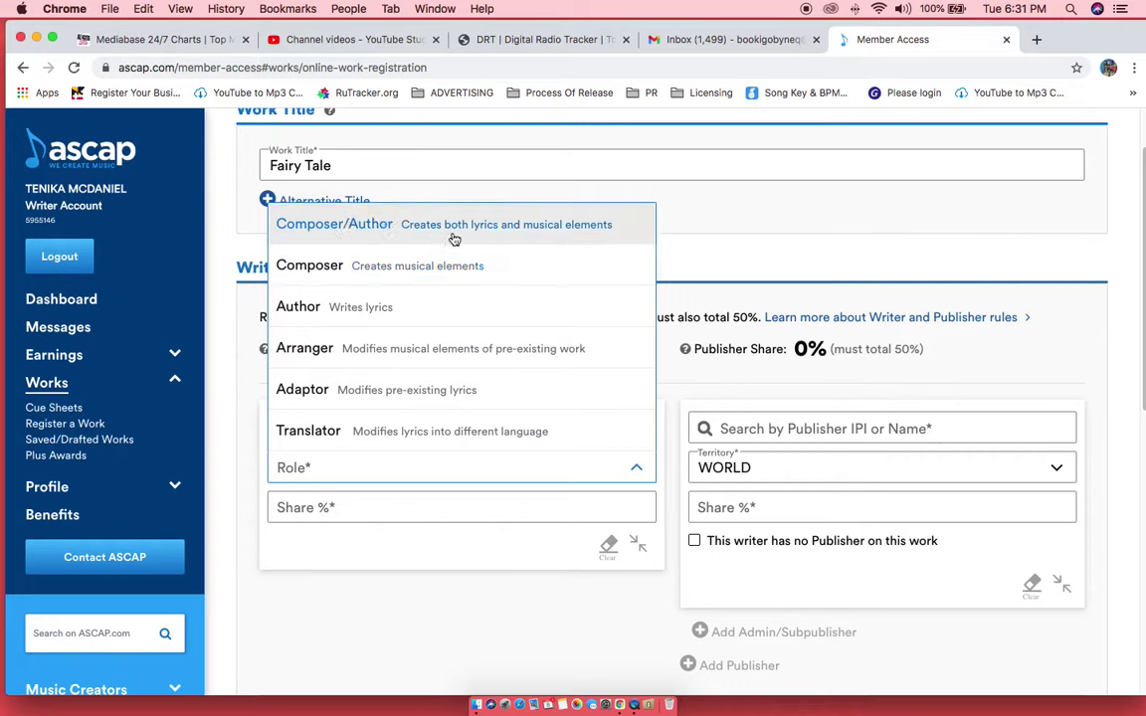
left_click(383, 306)
left_click(350, 509)
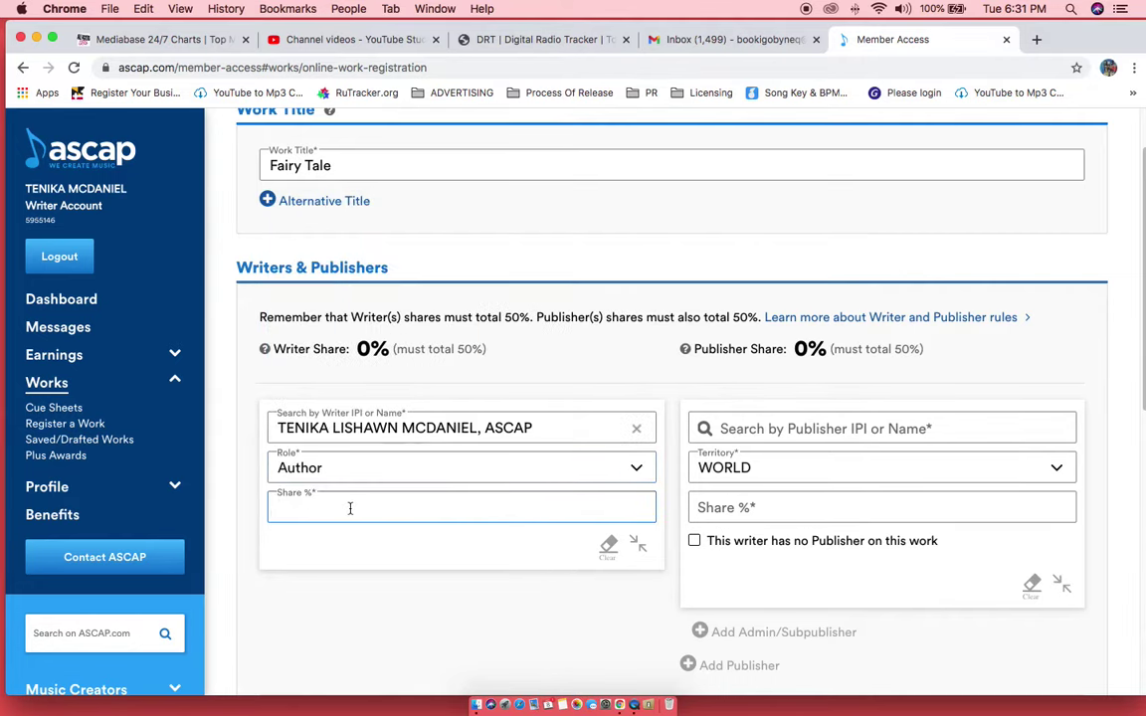
type("25")
left_click(325, 484)
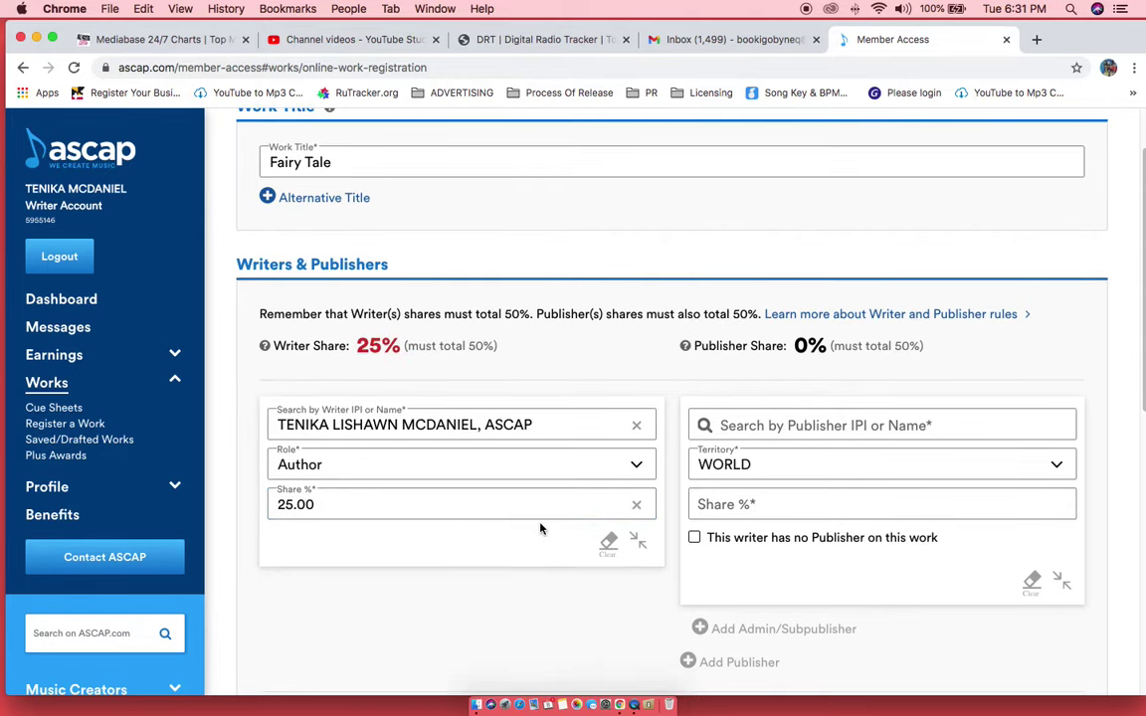
scroll(571, 524, "down", 2)
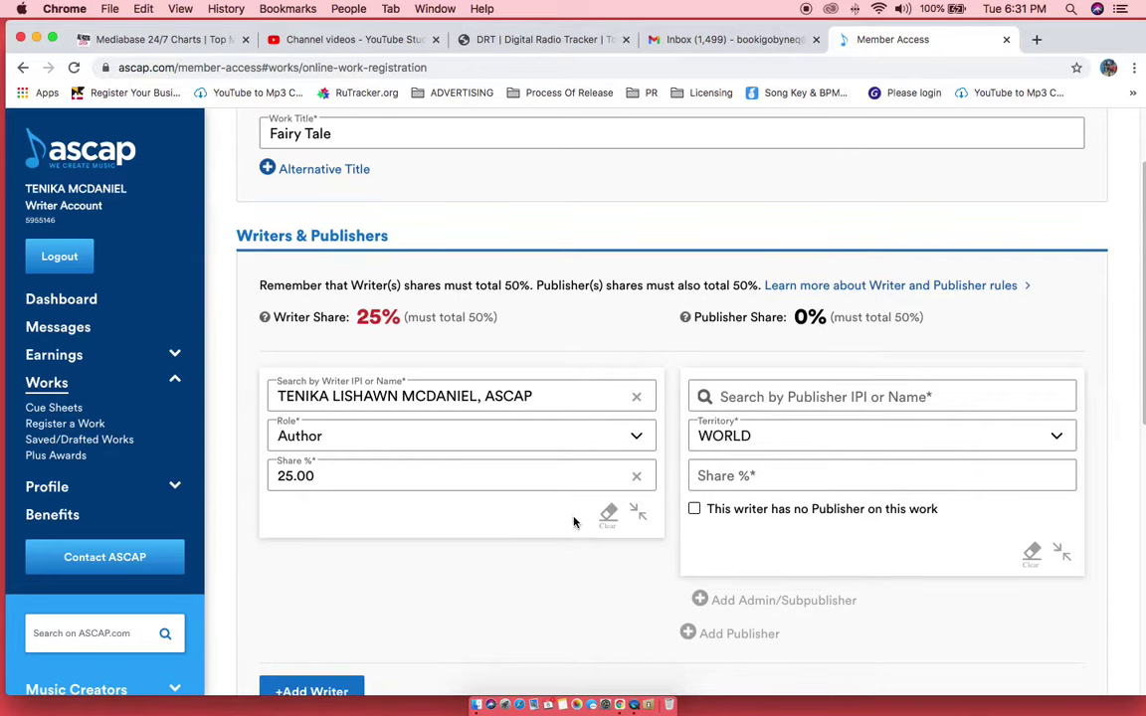
scroll(574, 521, "down", 1)
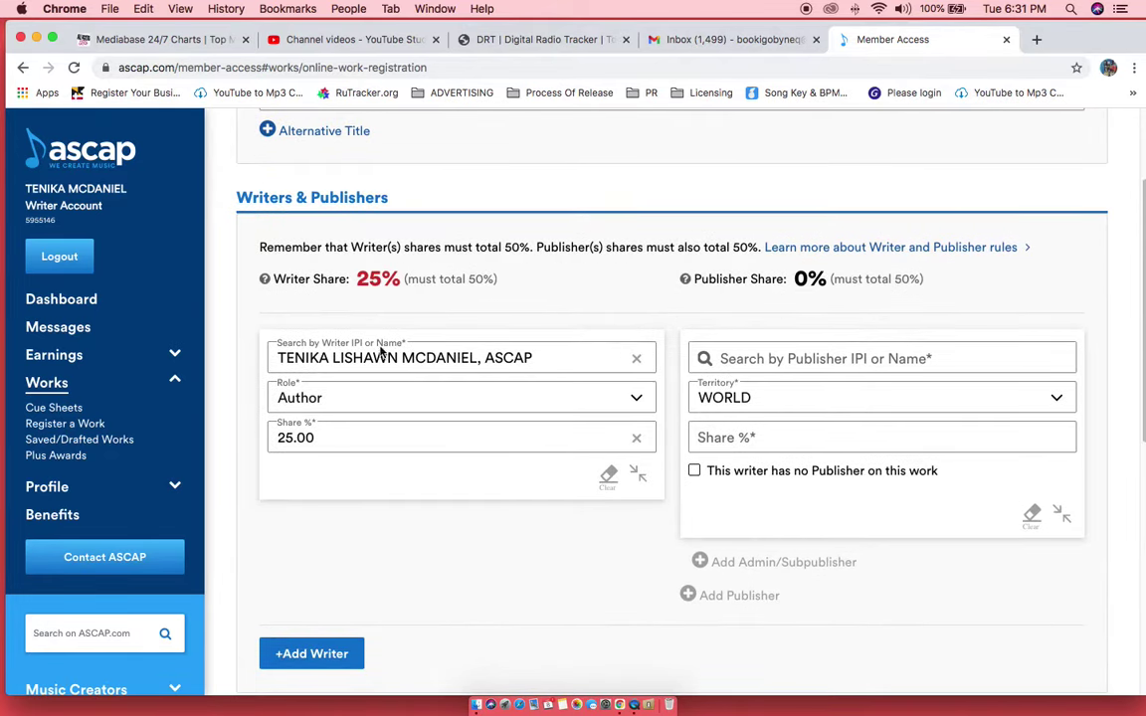
- Add the co-writer from Recent Writers and tick that they authorized this registration
left_click(325, 653)
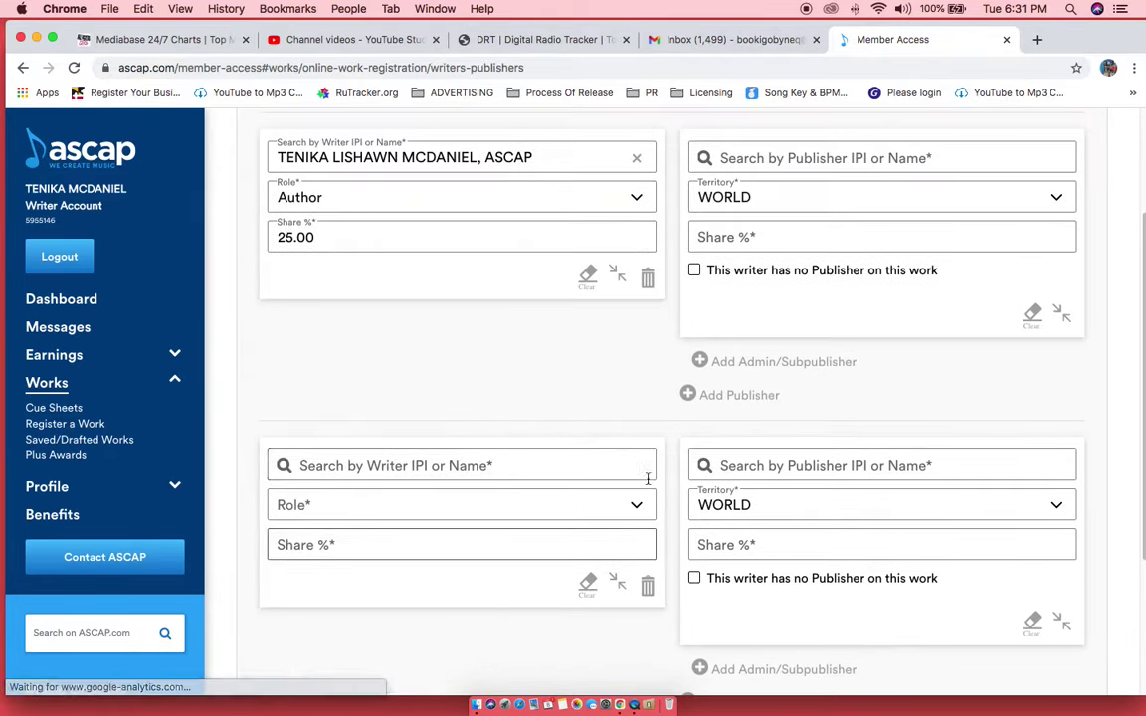
left_click(339, 469)
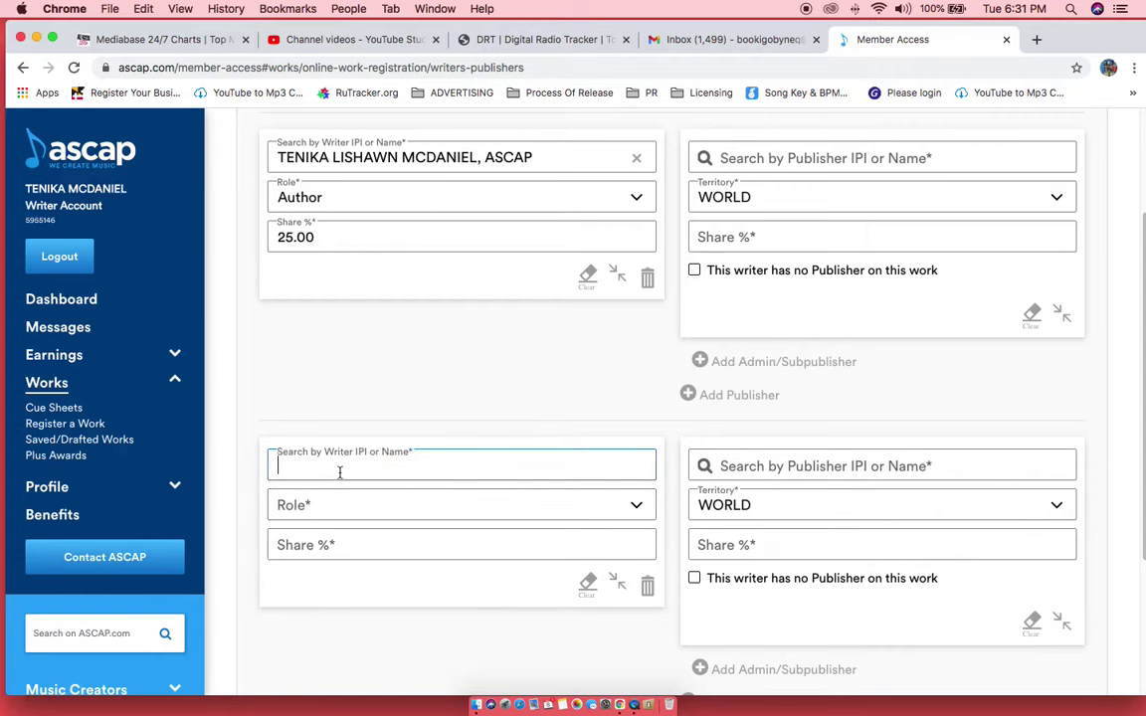
scroll(358, 482, "down", 5)
left_click(371, 473)
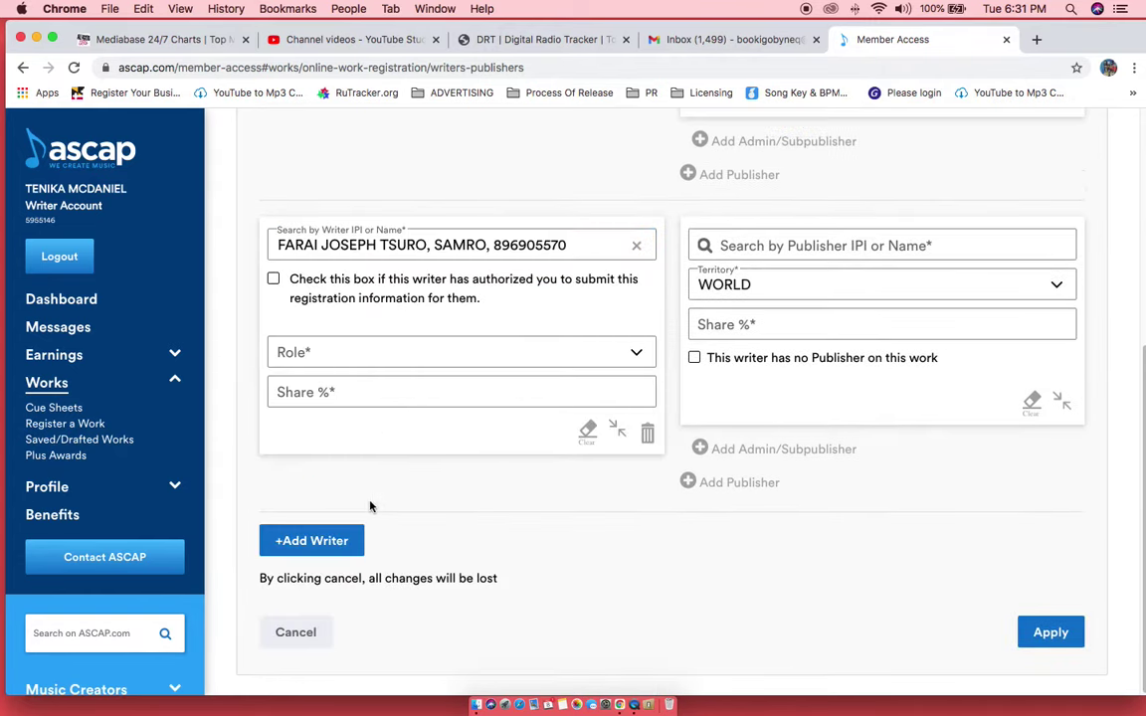
scroll(522, 402, "up", 2)
scroll(517, 403, "up", 3)
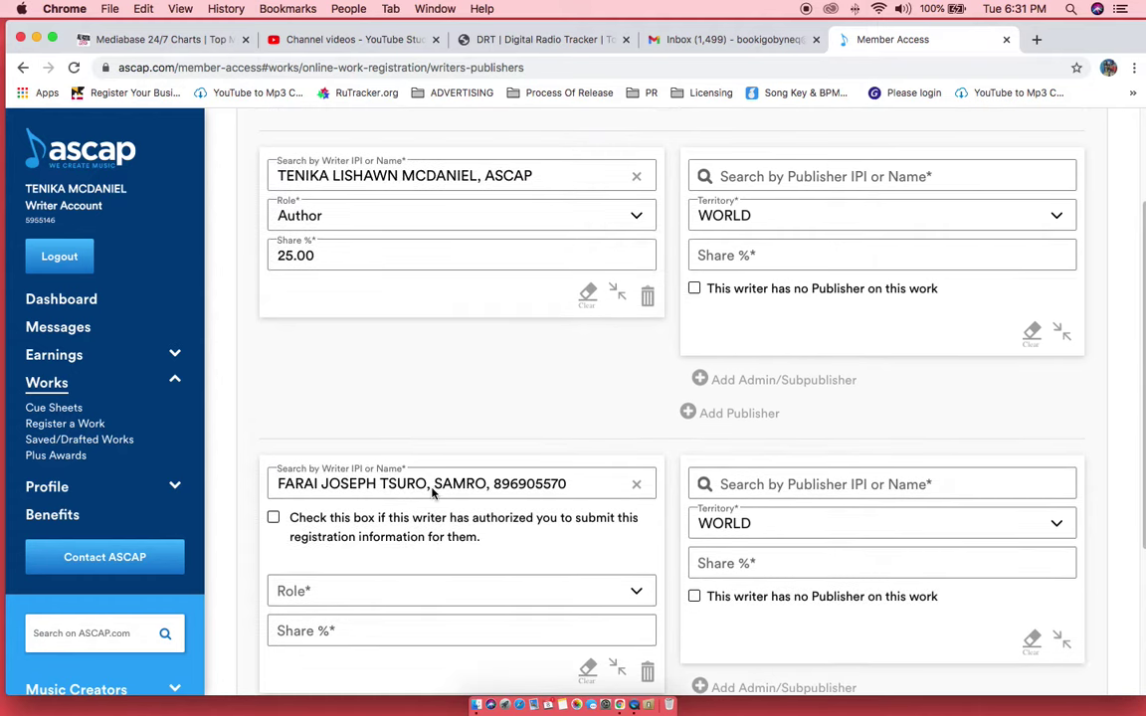
left_click(273, 519)
- Set the co-writer's role to Composer with a 25% share
left_click(453, 594)
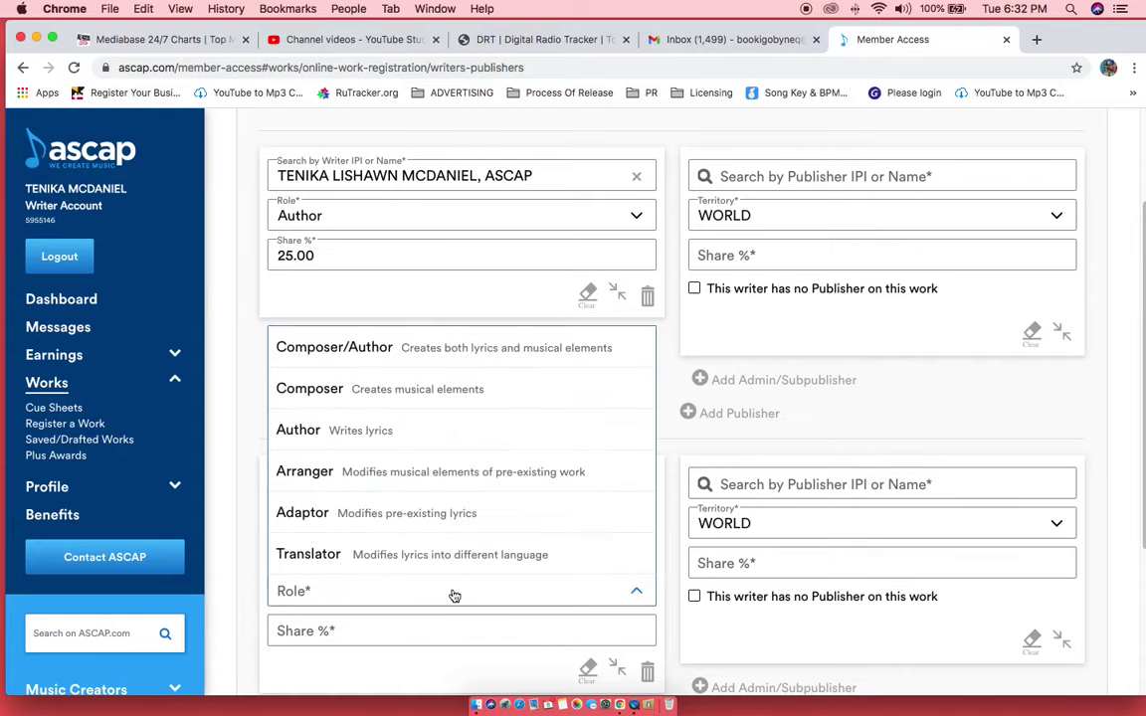
left_click(361, 388)
left_click(351, 639)
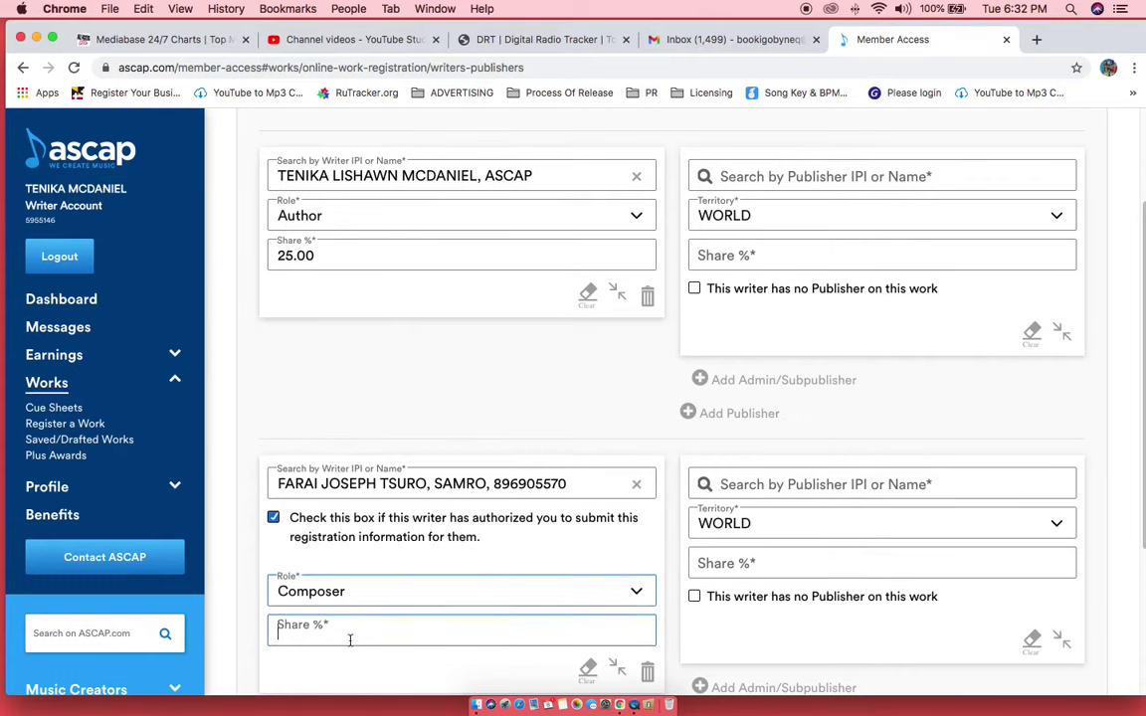
type("25")
left_click(419, 364)
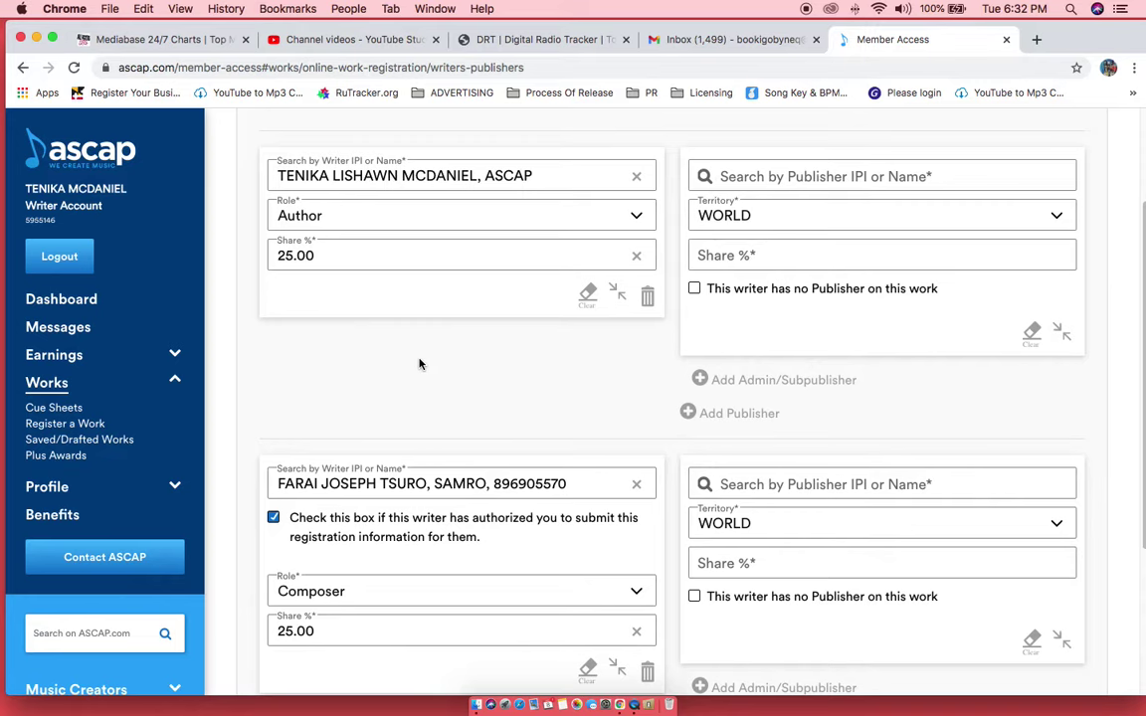
scroll(418, 364, "down", 1)
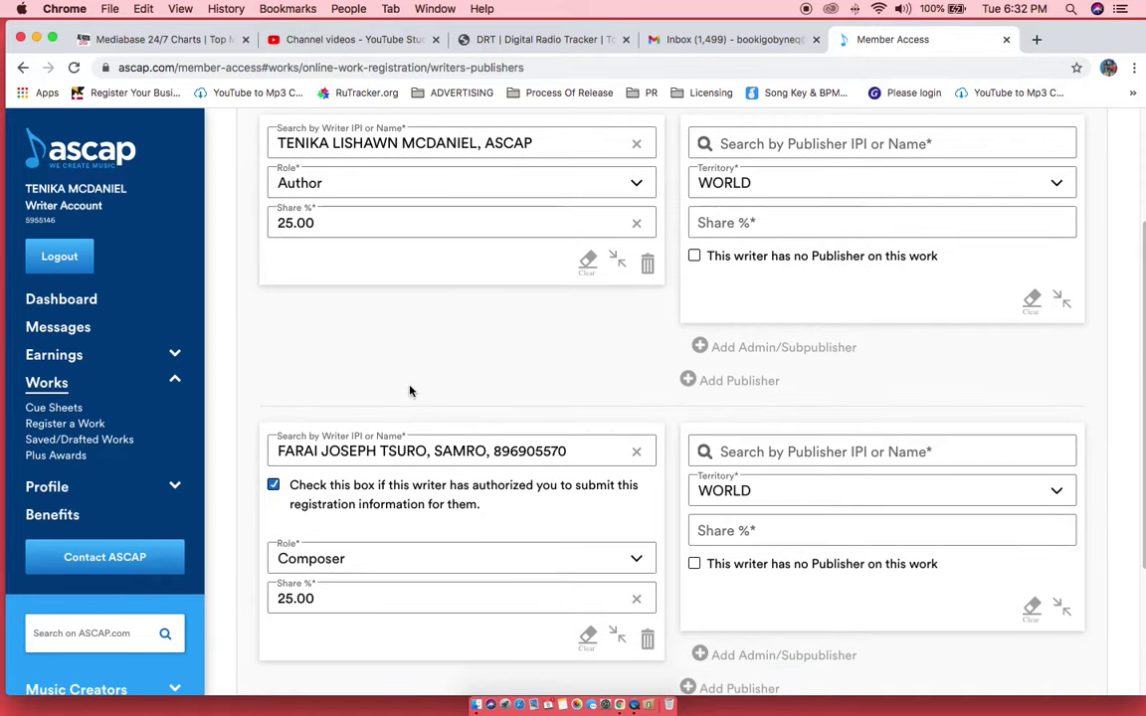
scroll(409, 389, "up", 4)
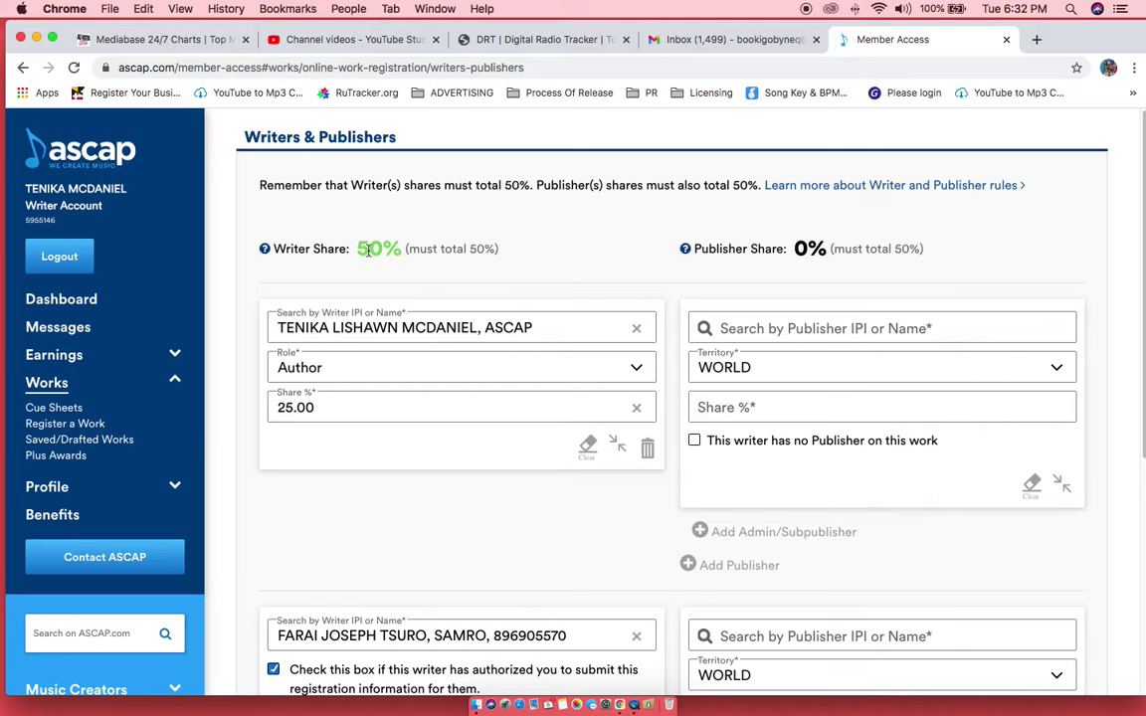
scroll(378, 418, "down", 5)
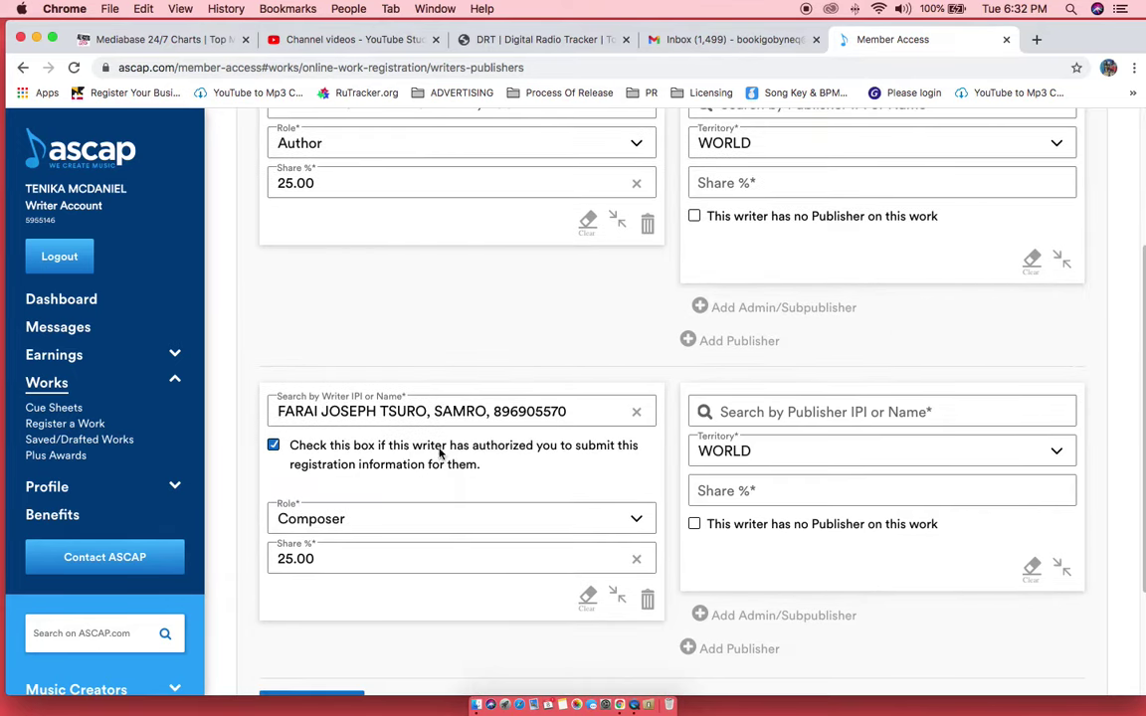
scroll(380, 434, "up", 2)
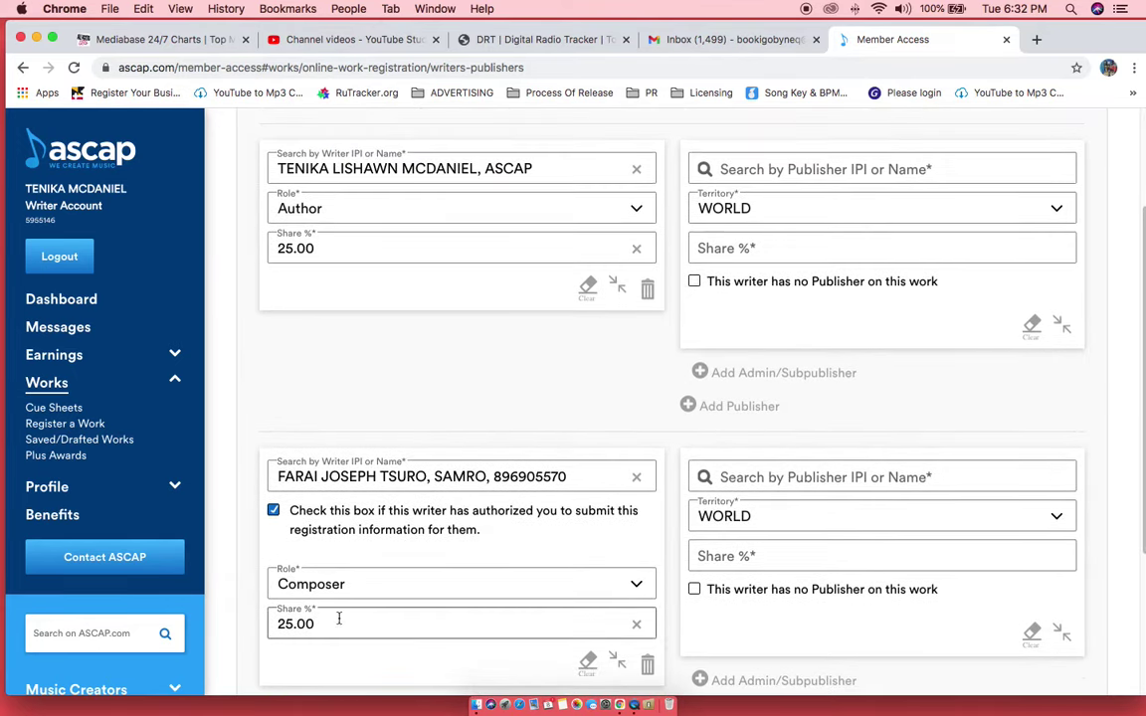
scroll(403, 400, "up", 3)
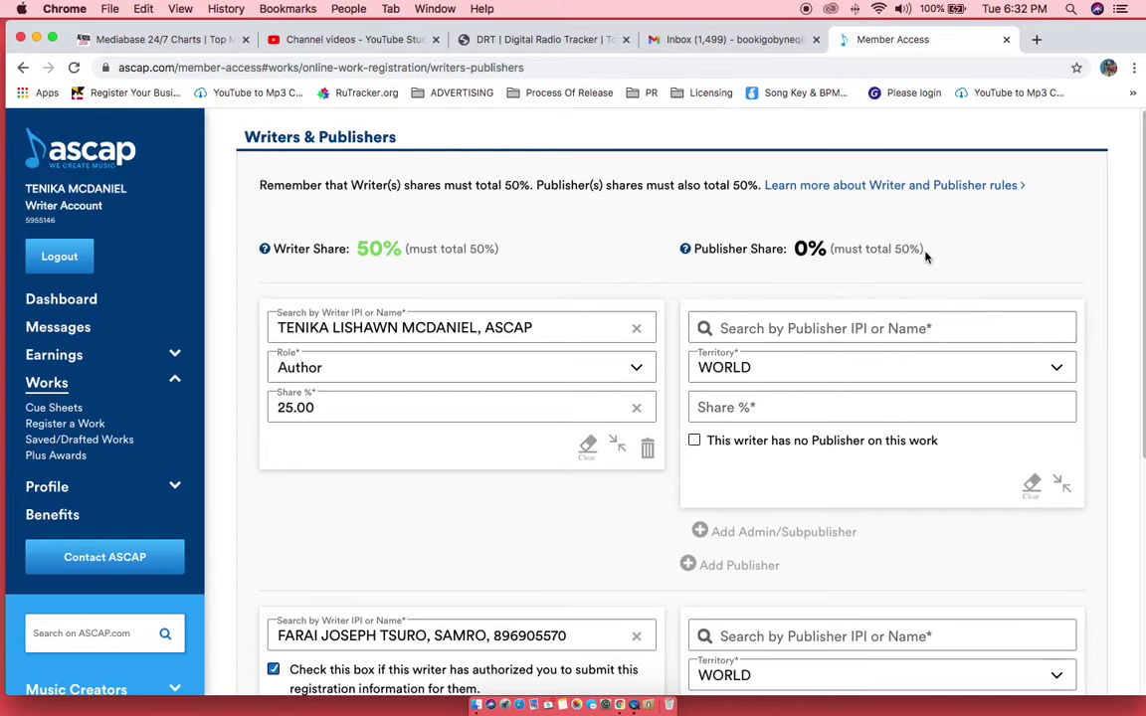
- Search 'igoby' and assign IGOBYMUSIC PUBLISHING to the first writer with a 25.00% share
left_click(837, 327)
type("igoby")
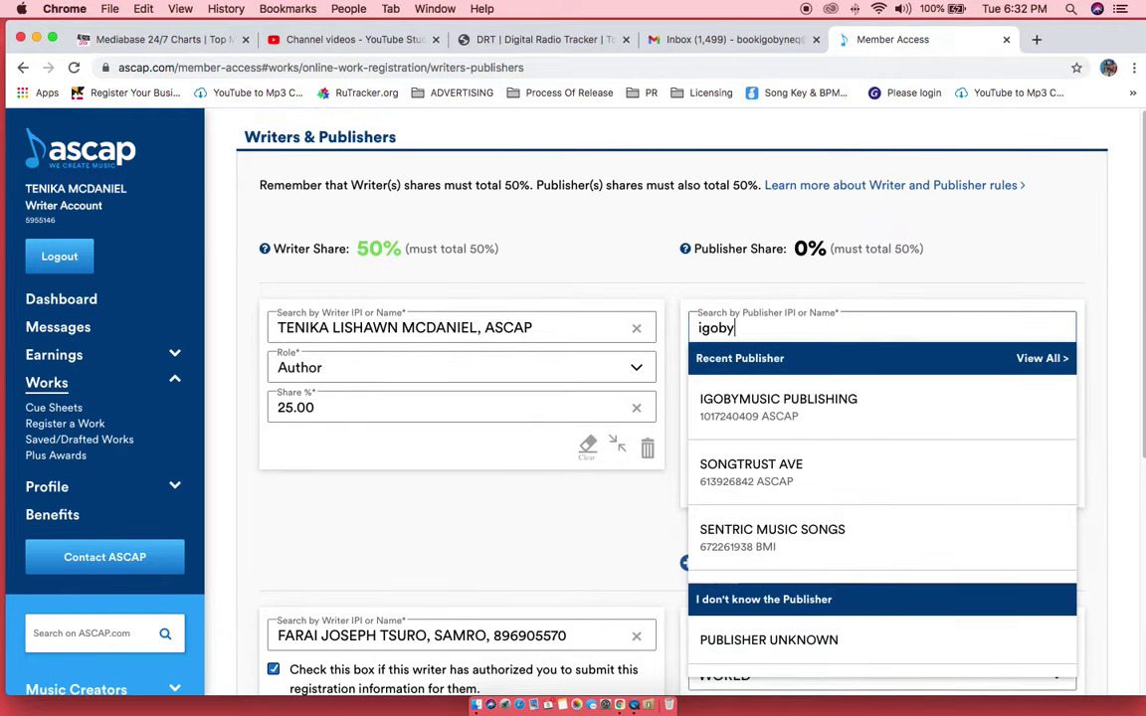
left_click(846, 402)
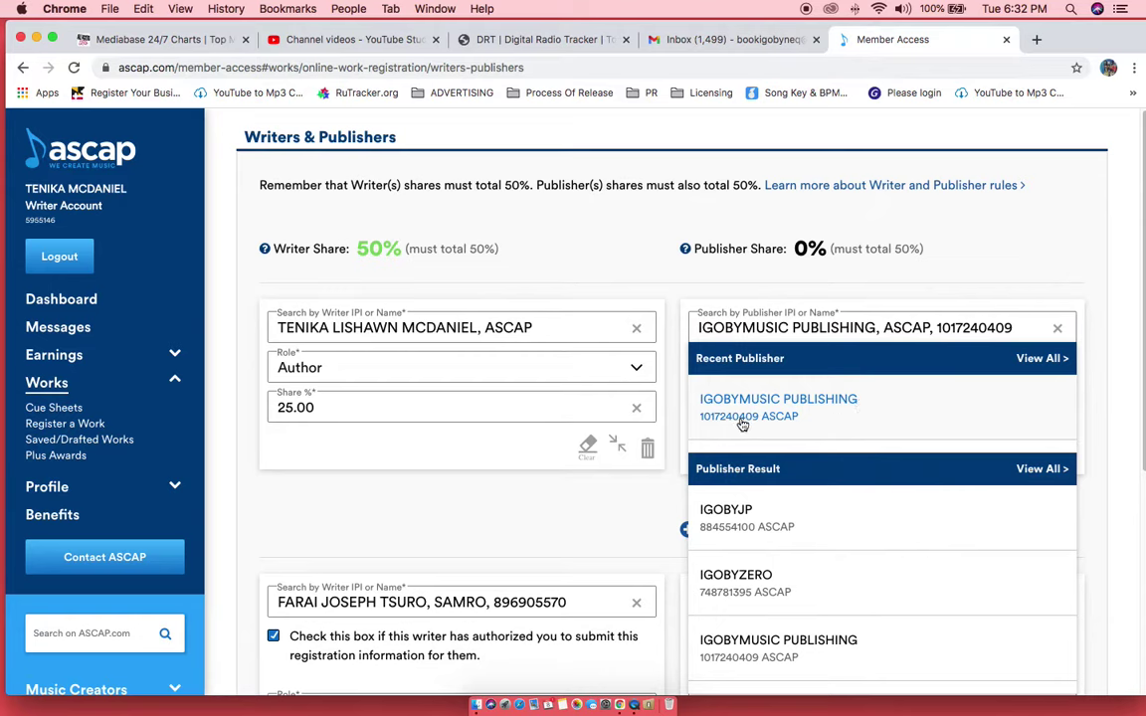
left_click(791, 416)
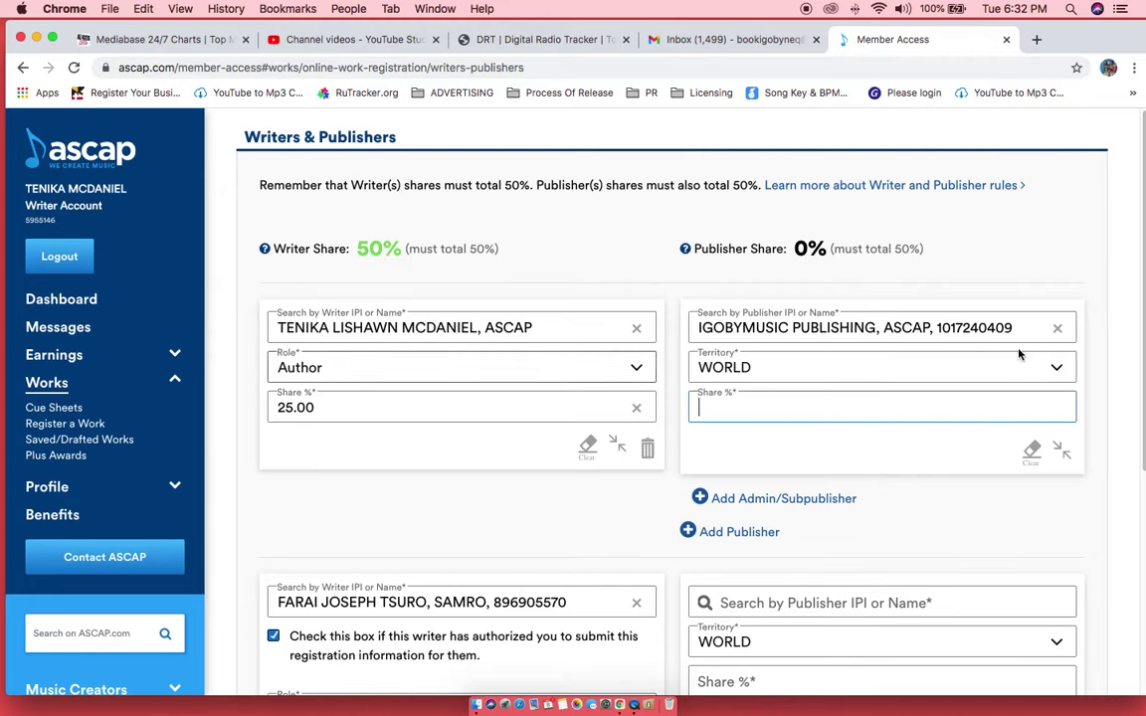
type("25")
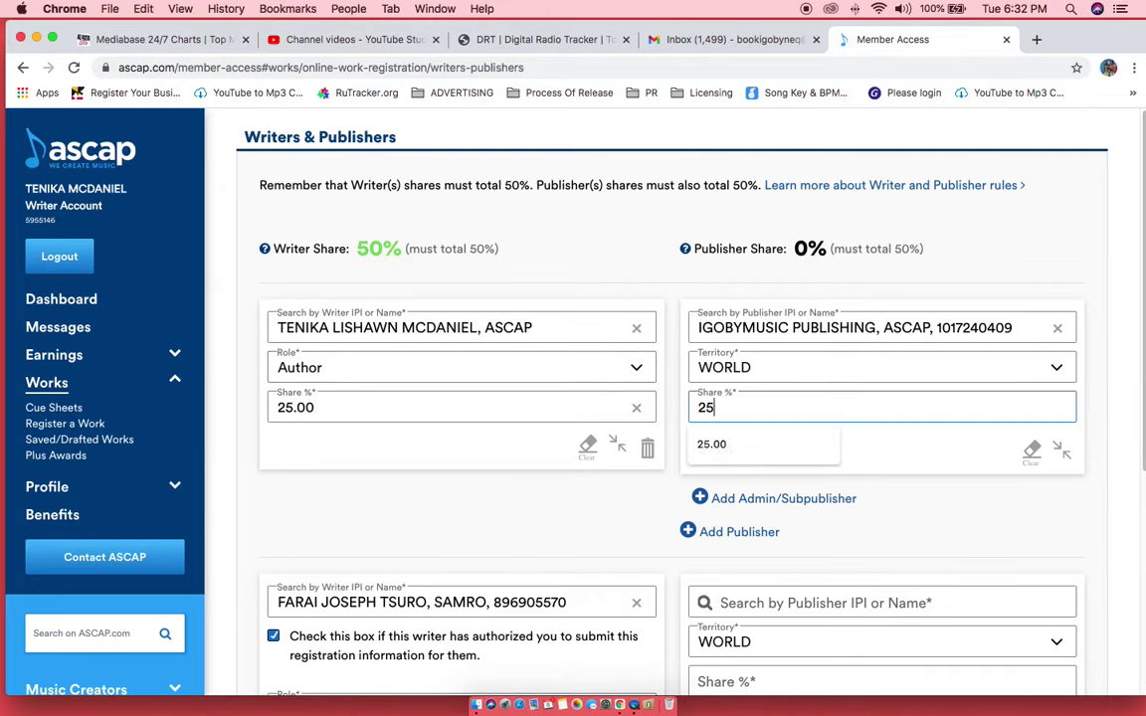
left_click(894, 450)
scroll(895, 412, "down", 1)
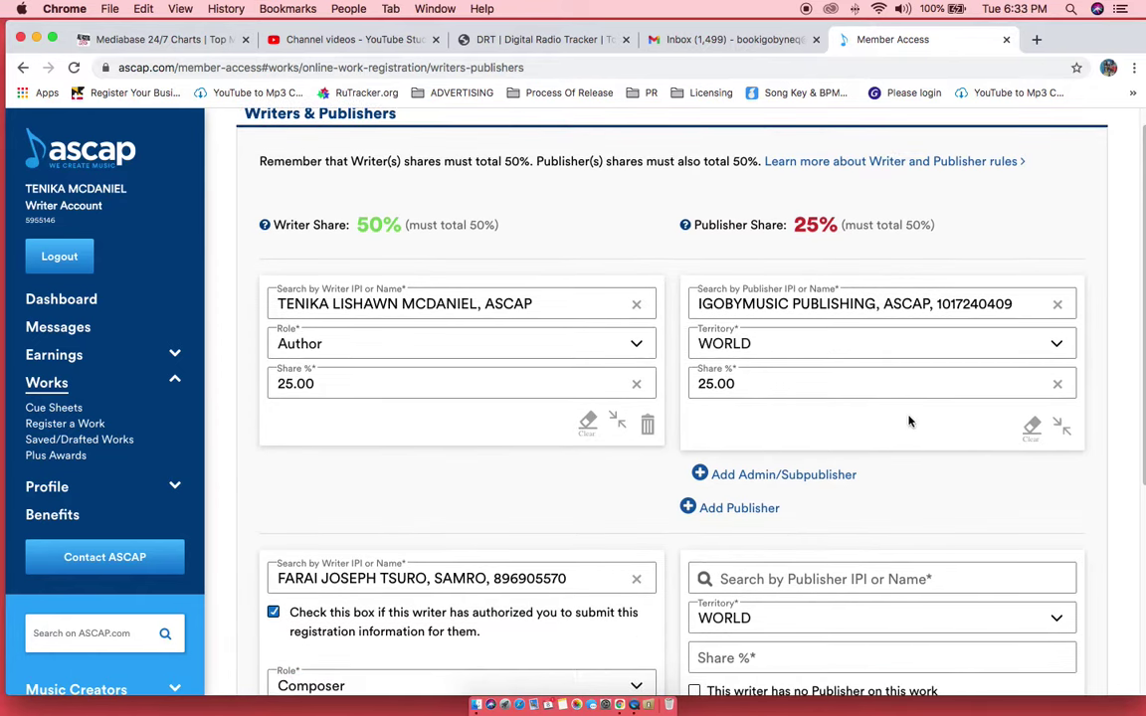
- Add SONGTRUST AVE as an admin publisher under the first writer's publisher
left_click(787, 477)
left_click(798, 494)
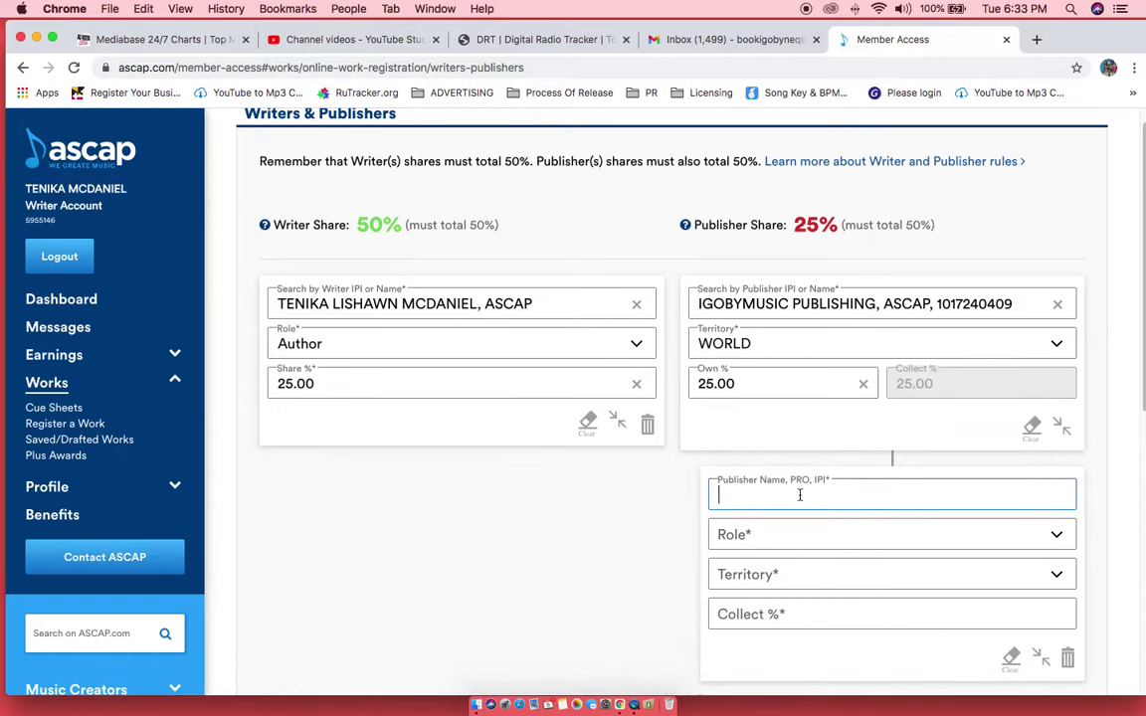
left_click(801, 652)
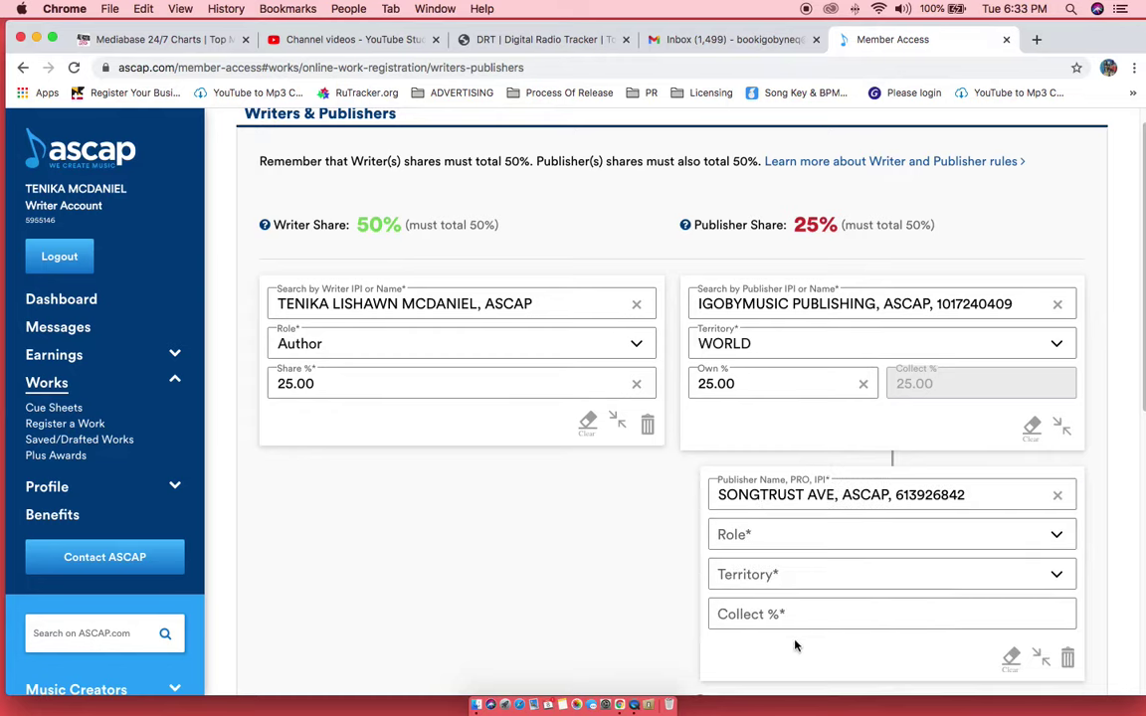
- Set Songtrust Ave's role to Administrator, territory WORLD, collecting 25.00%
left_click(782, 537)
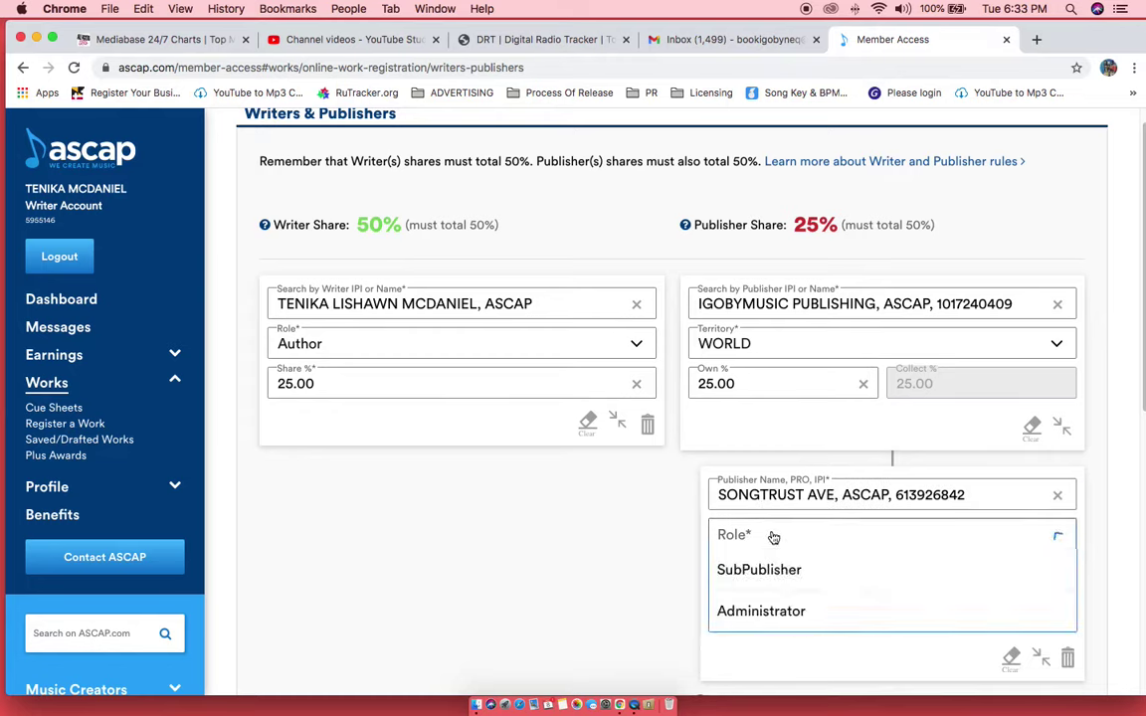
left_click(775, 612)
left_click(765, 579)
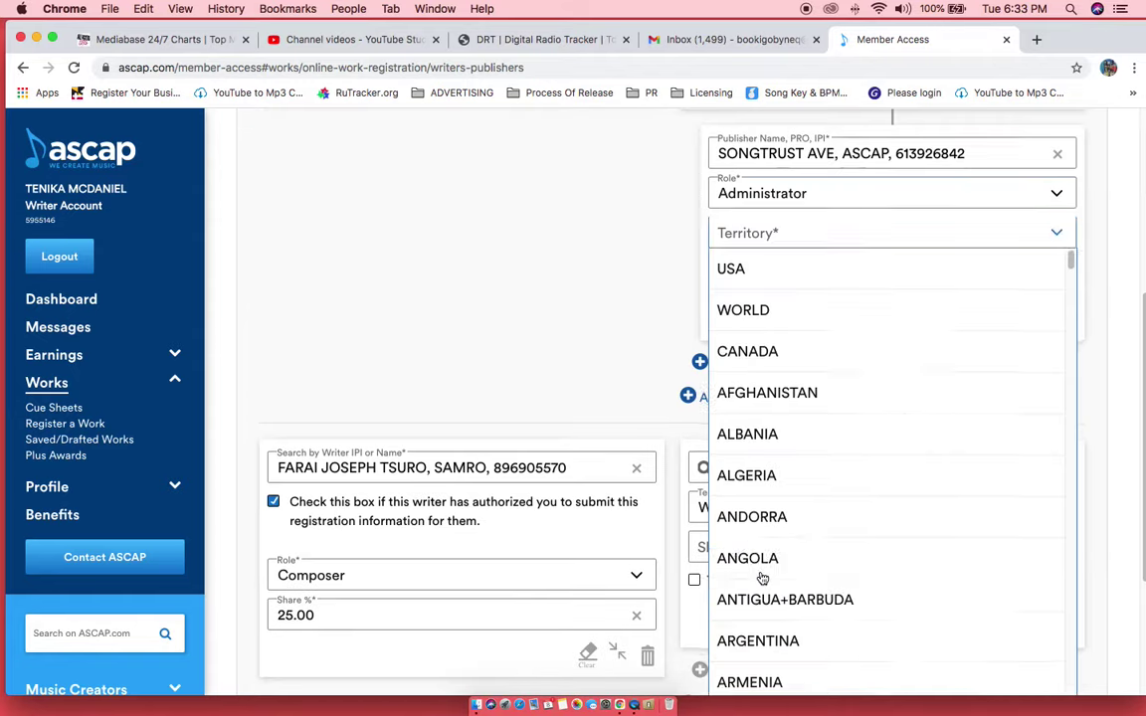
left_click(752, 309)
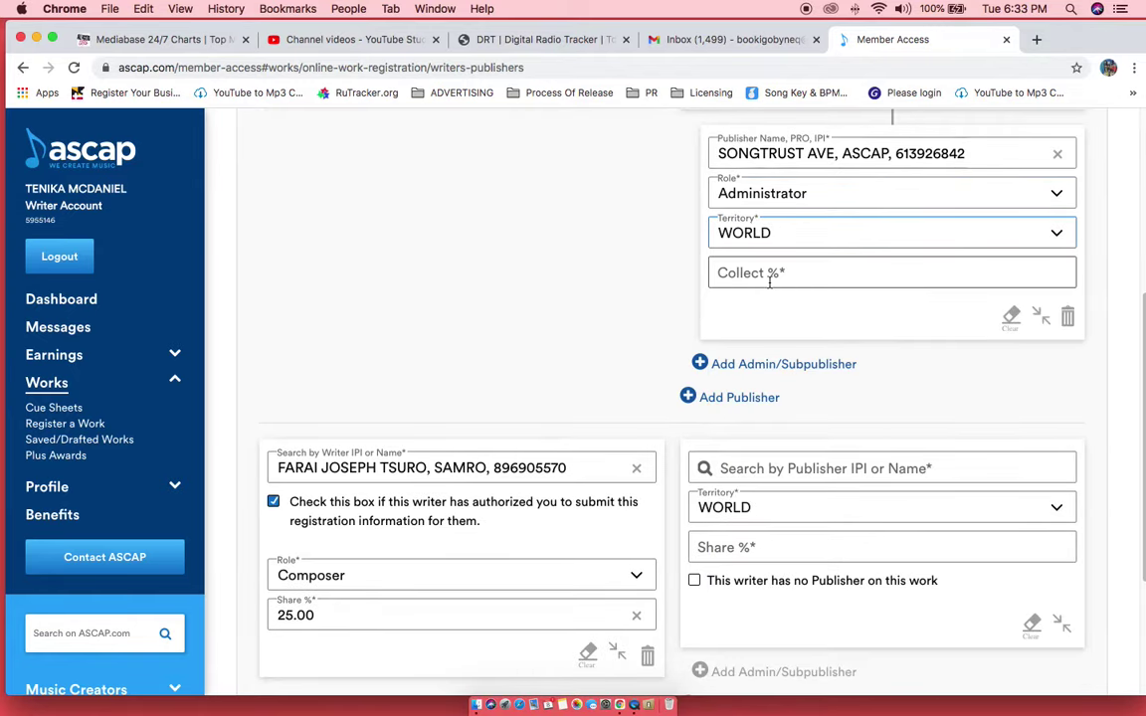
left_click(769, 274)
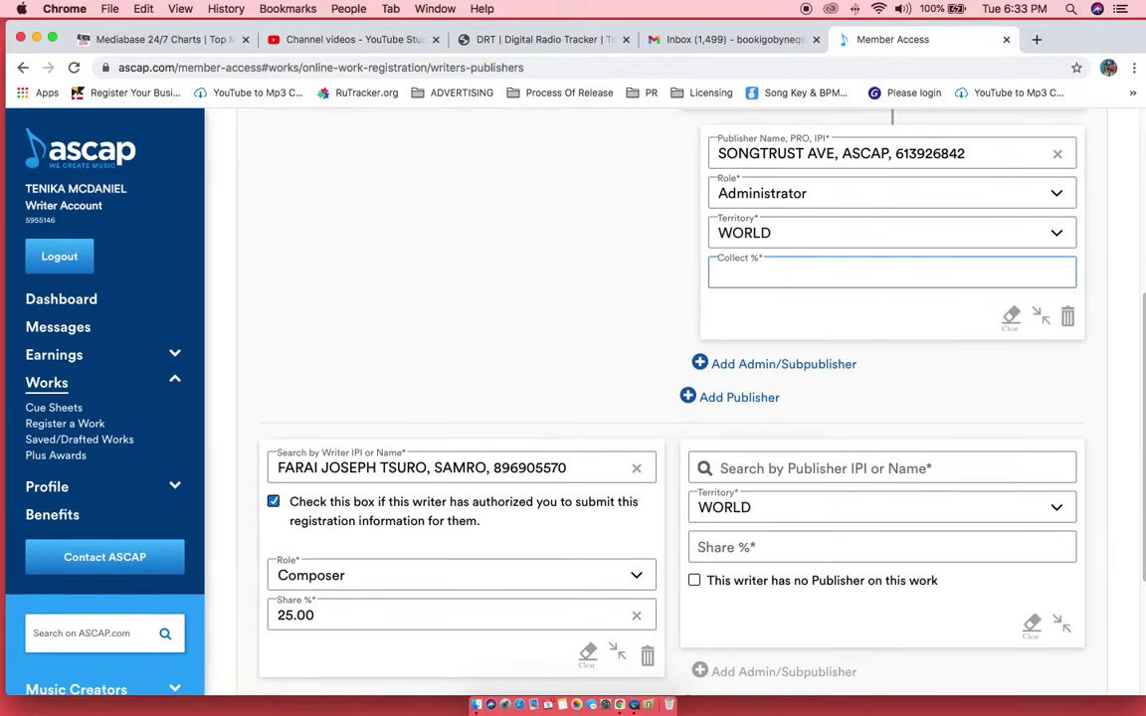
type("25.00")
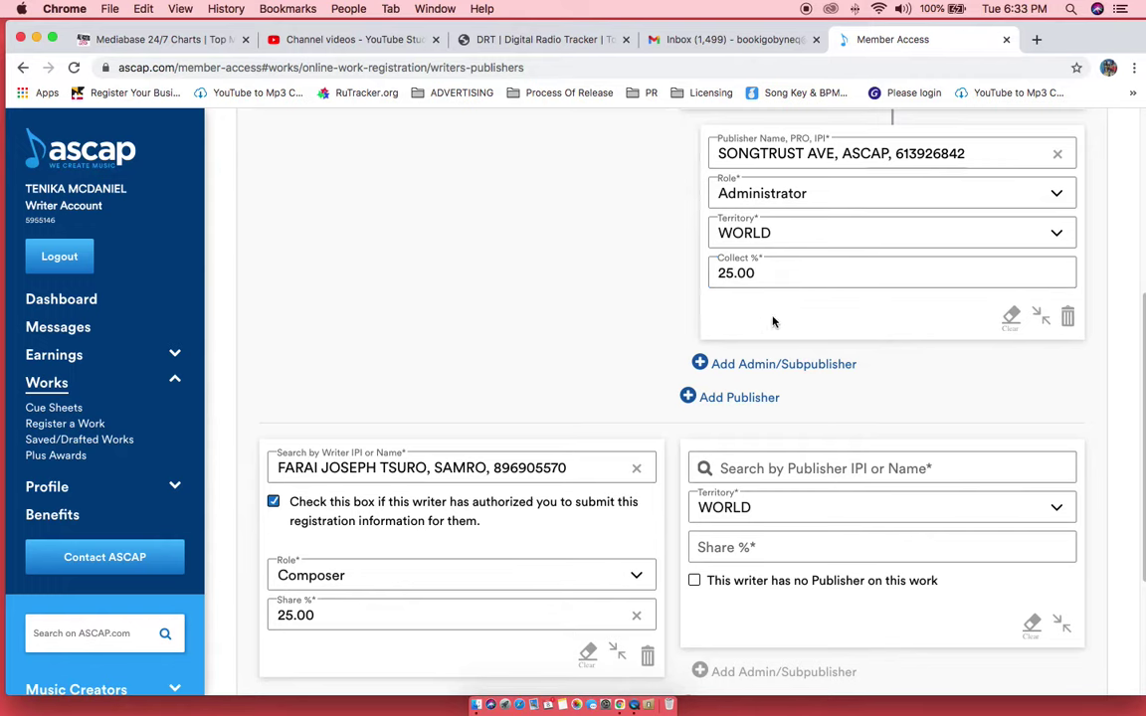
left_click(832, 340)
scroll(835, 333, "up", 5)
- Tick 'This writer has no Publisher on this work' for the second writer
scroll(847, 342, "down", 1)
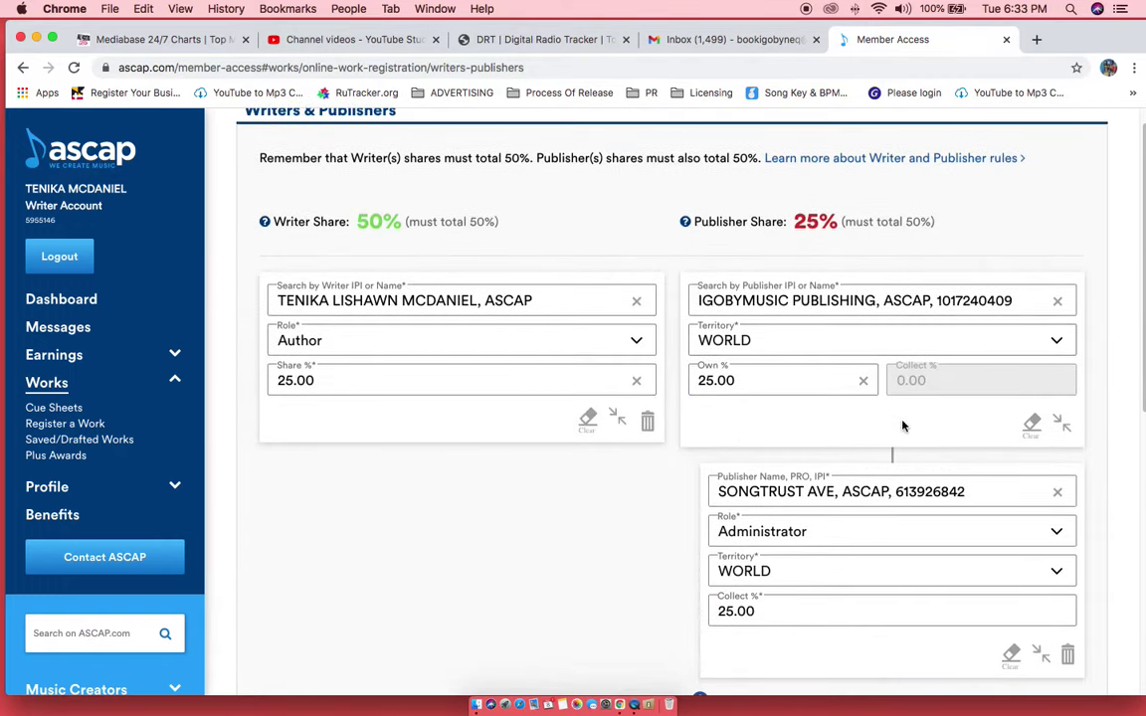
scroll(903, 427, "down", 5)
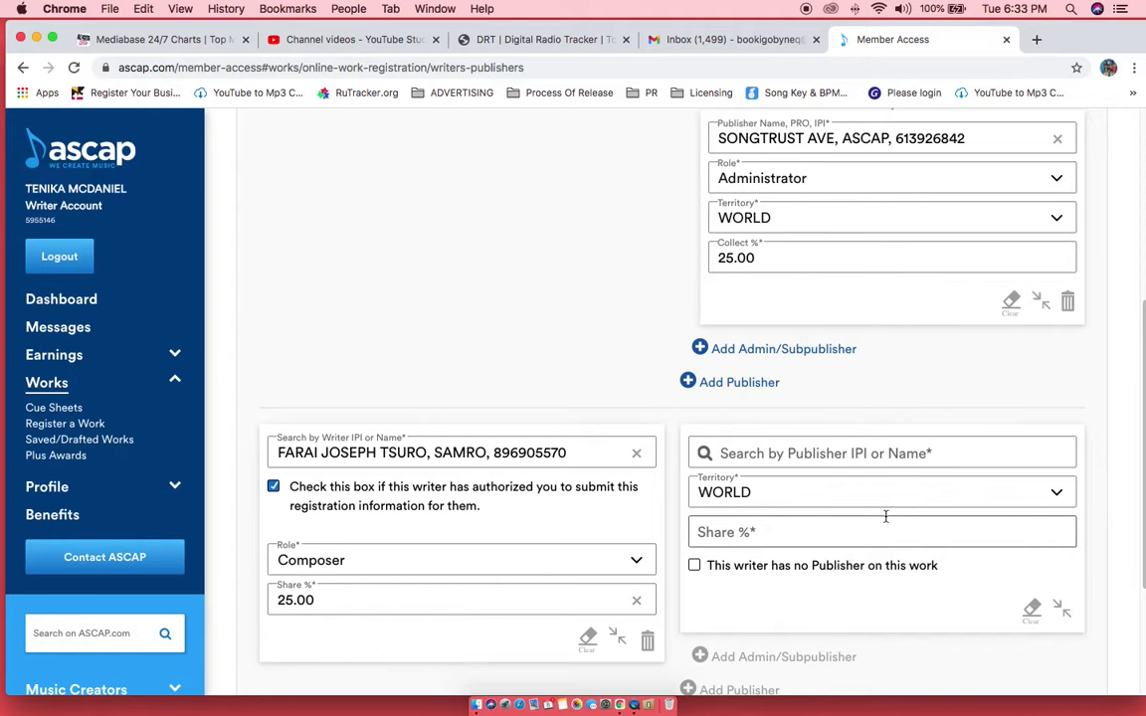
left_click(695, 565)
scroll(916, 557, "up", 5)
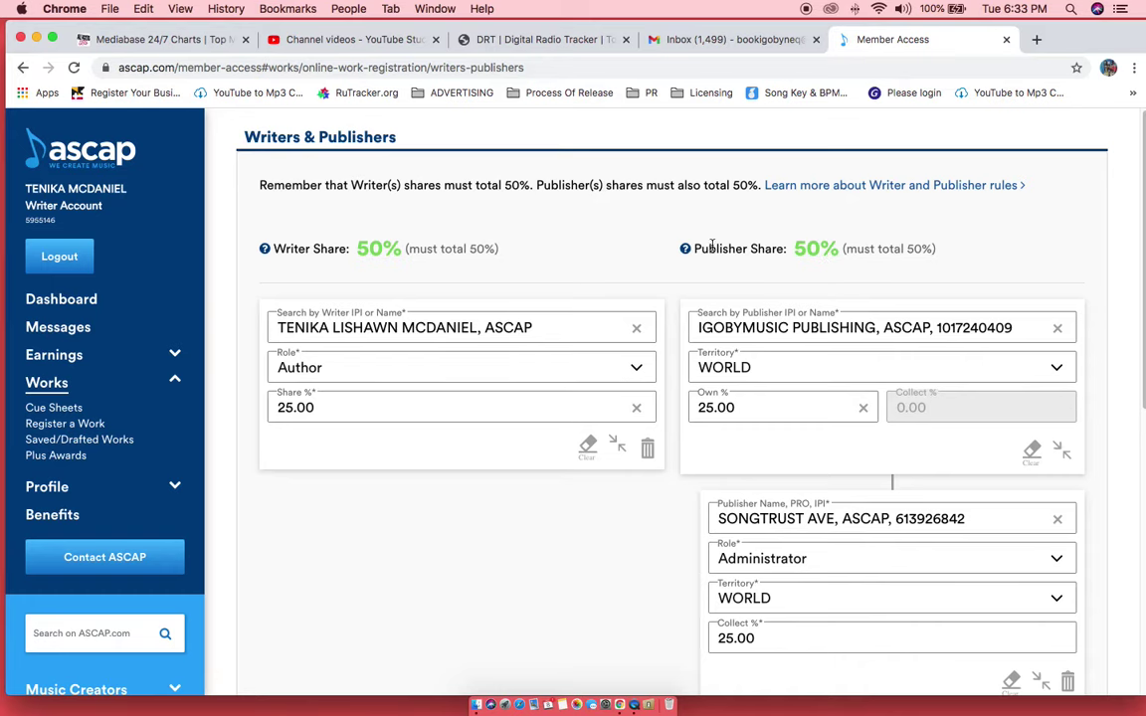
scroll(848, 299, "down", 4)
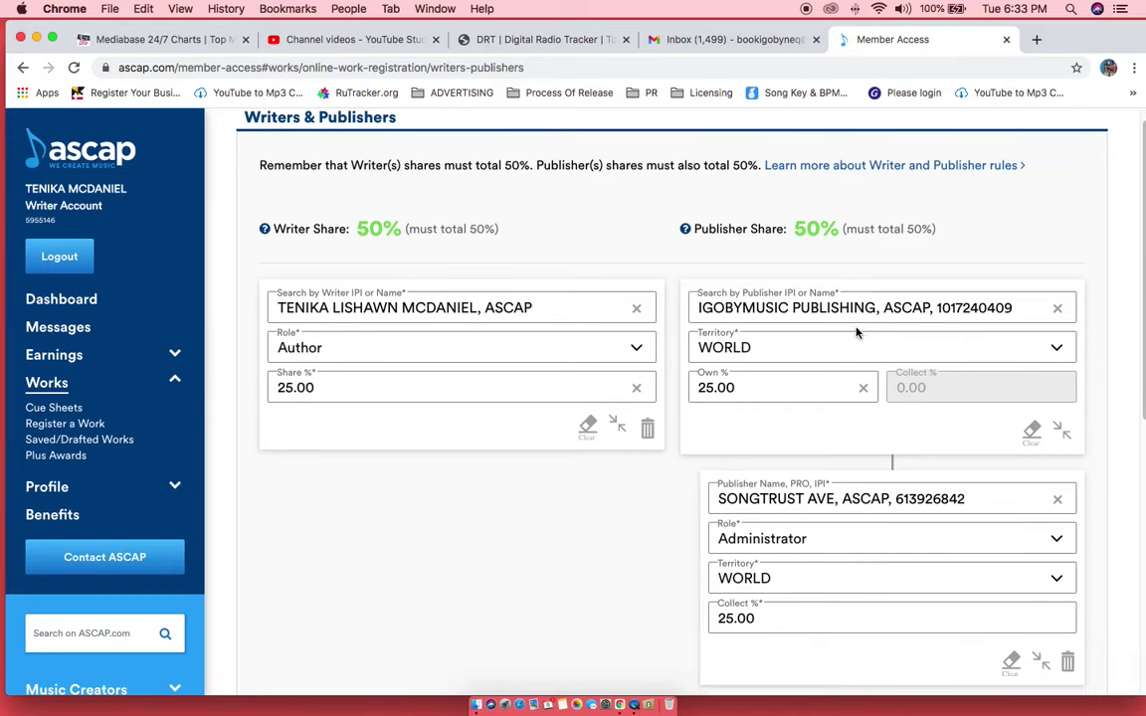
double_click(749, 437)
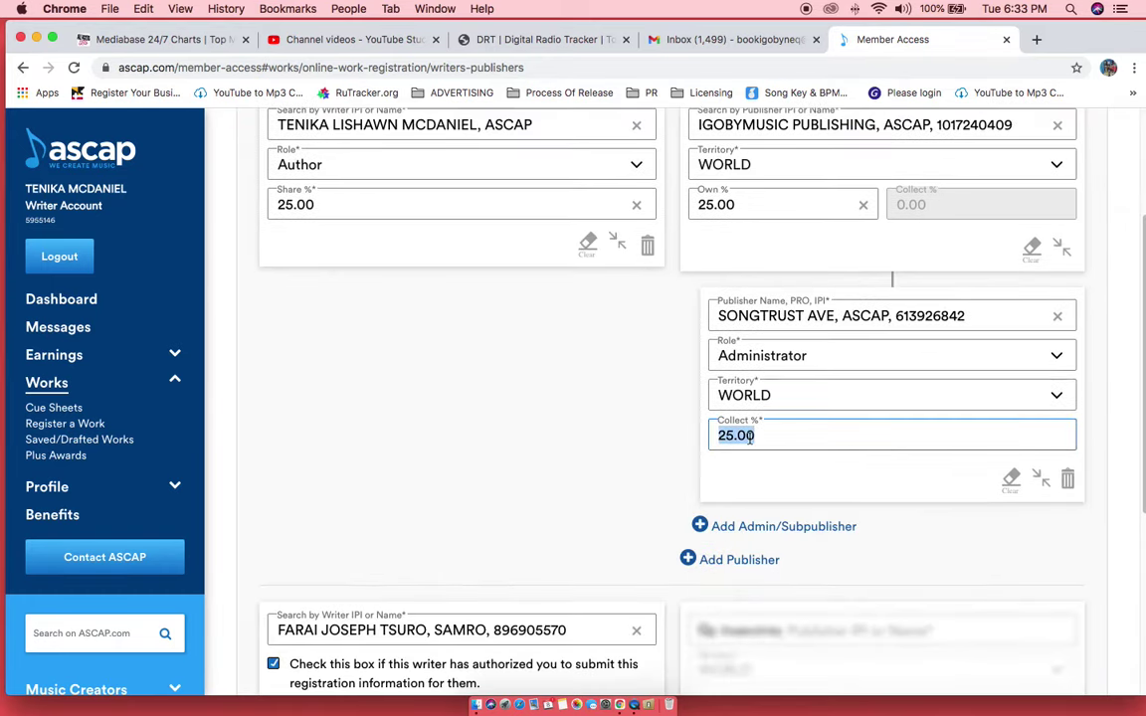
type("50")
left_click(796, 489)
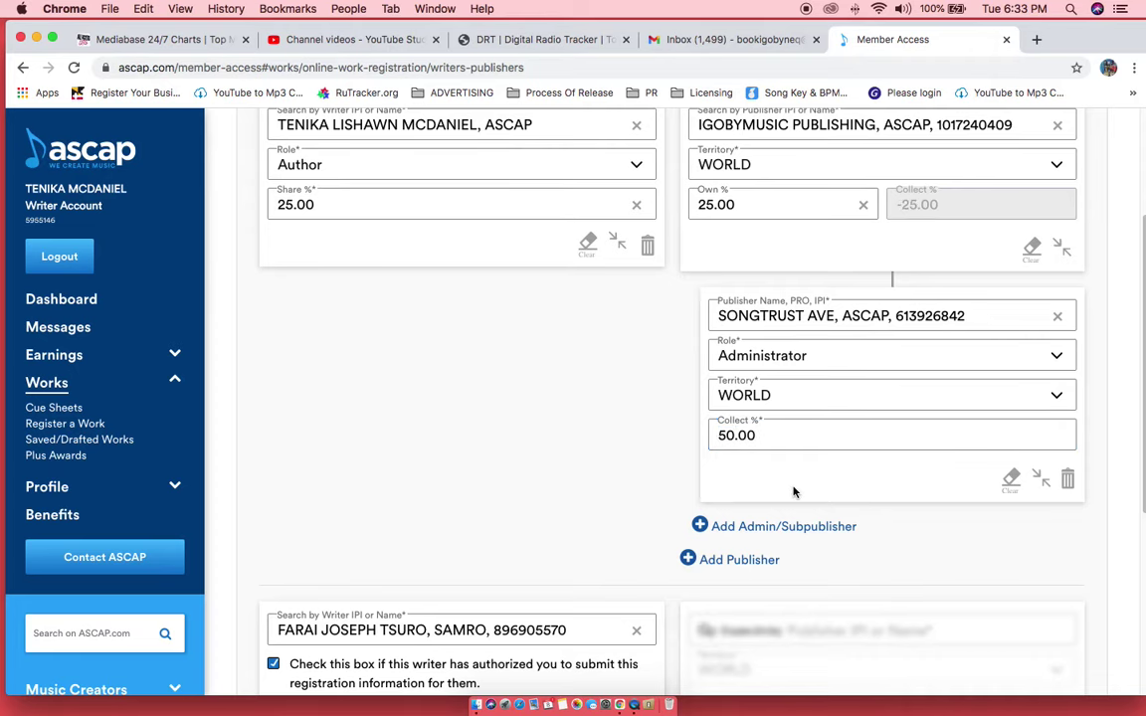
scroll(846, 492, "up", 4)
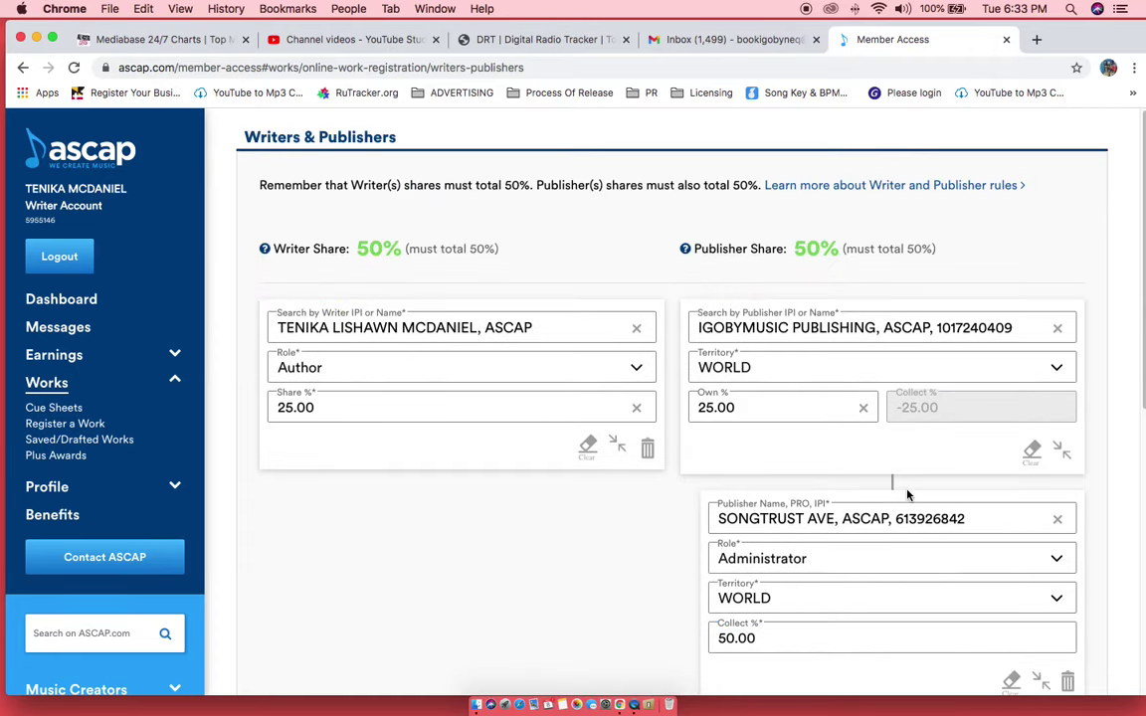
scroll(907, 494, "down", 1)
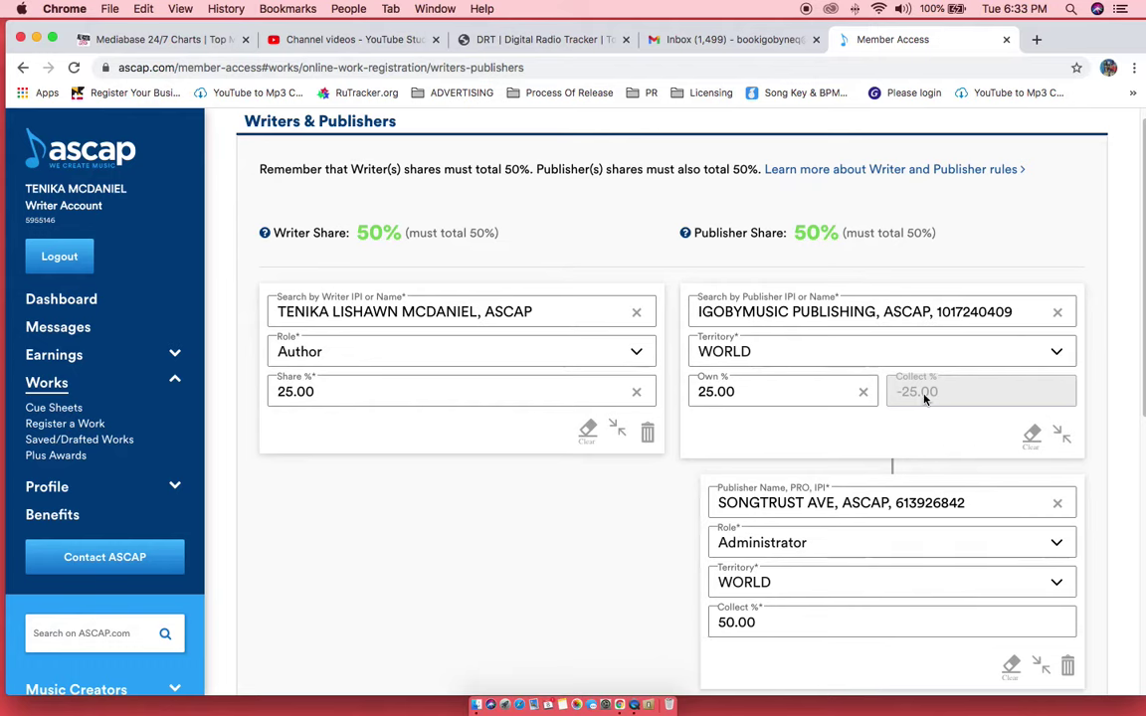
double_click(759, 622)
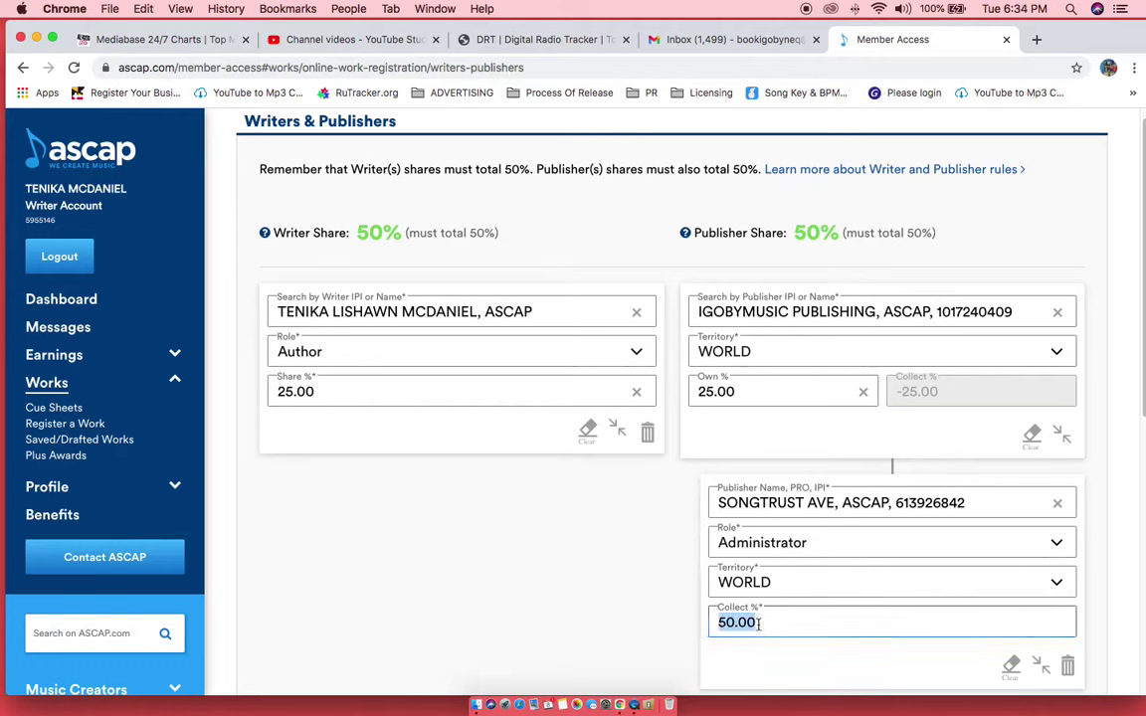
type("25")
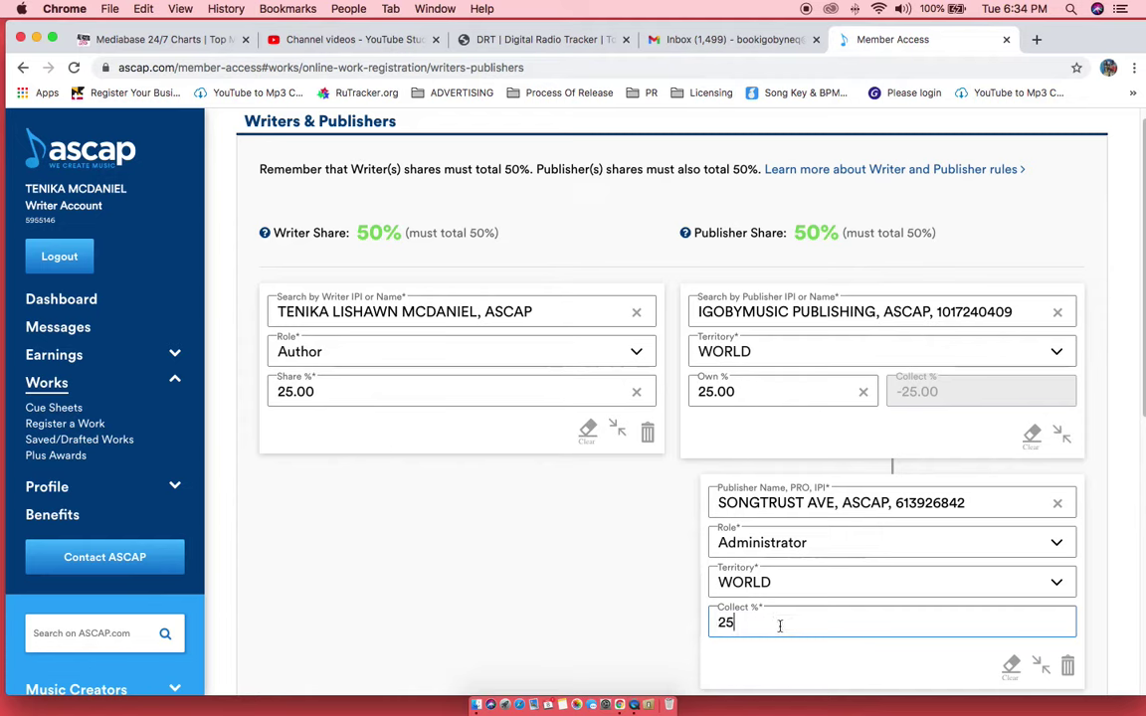
left_click(759, 665)
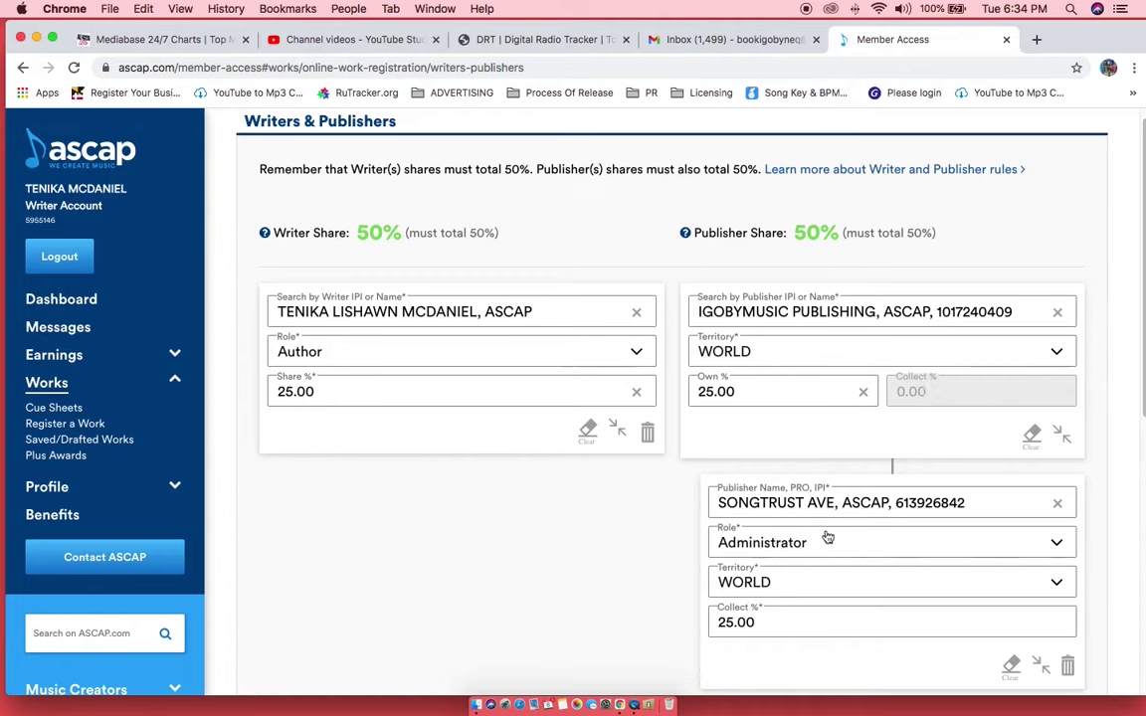
- Untick the second writer's no-publisher box, leaving an empty WORLD publisher entry
scroll(852, 542, "down", 5)
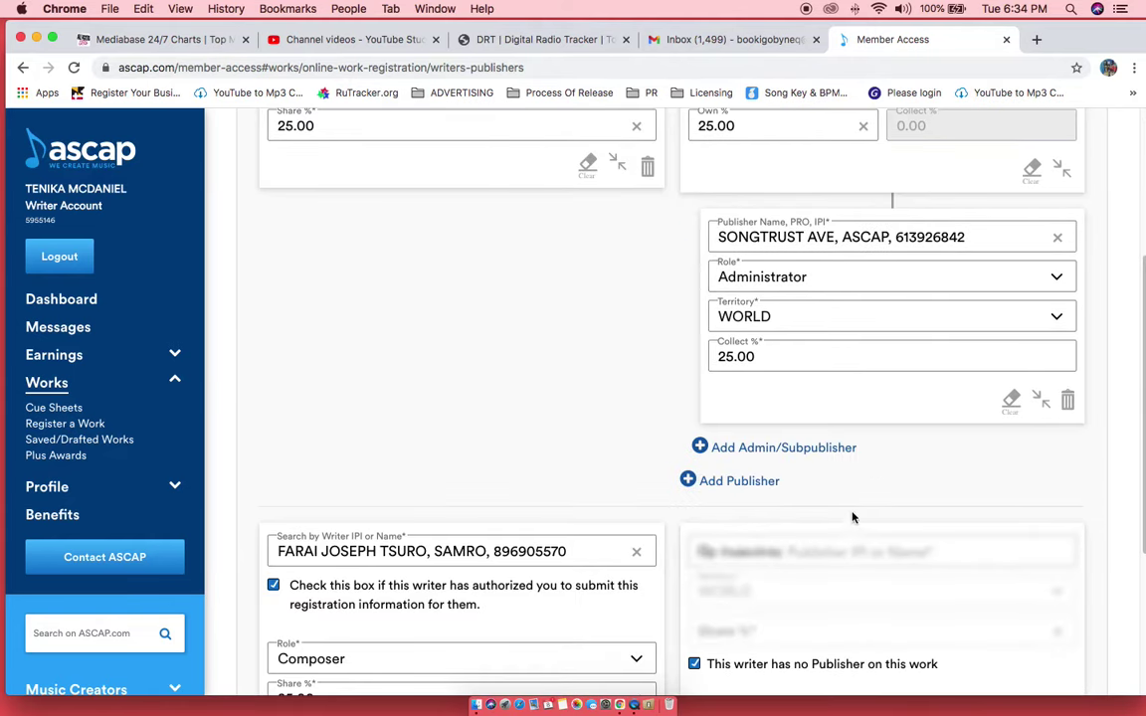
scroll(454, 534, "down", 2)
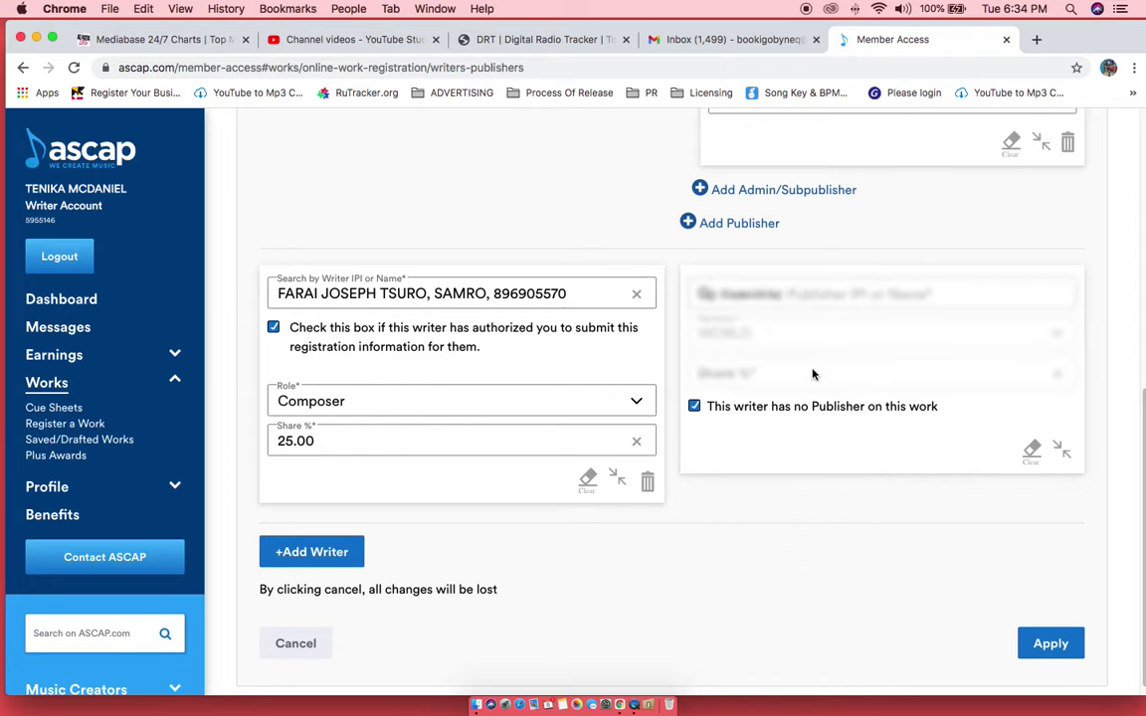
left_click(694, 407)
left_click(781, 293)
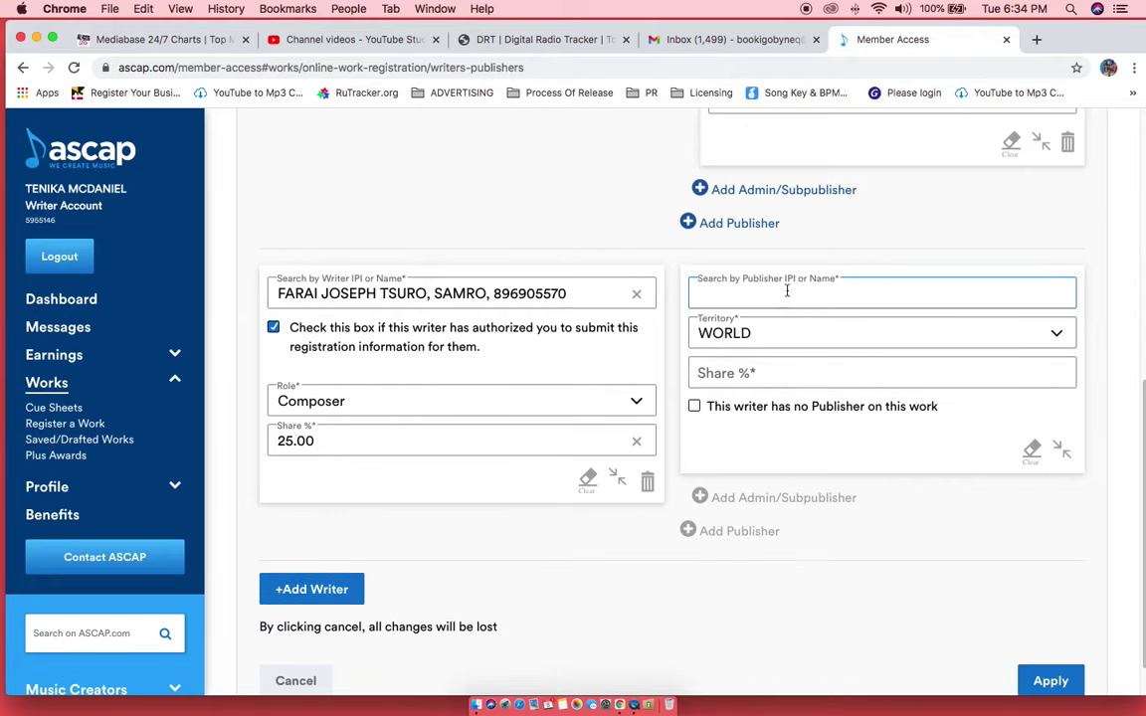
left_click(693, 223)
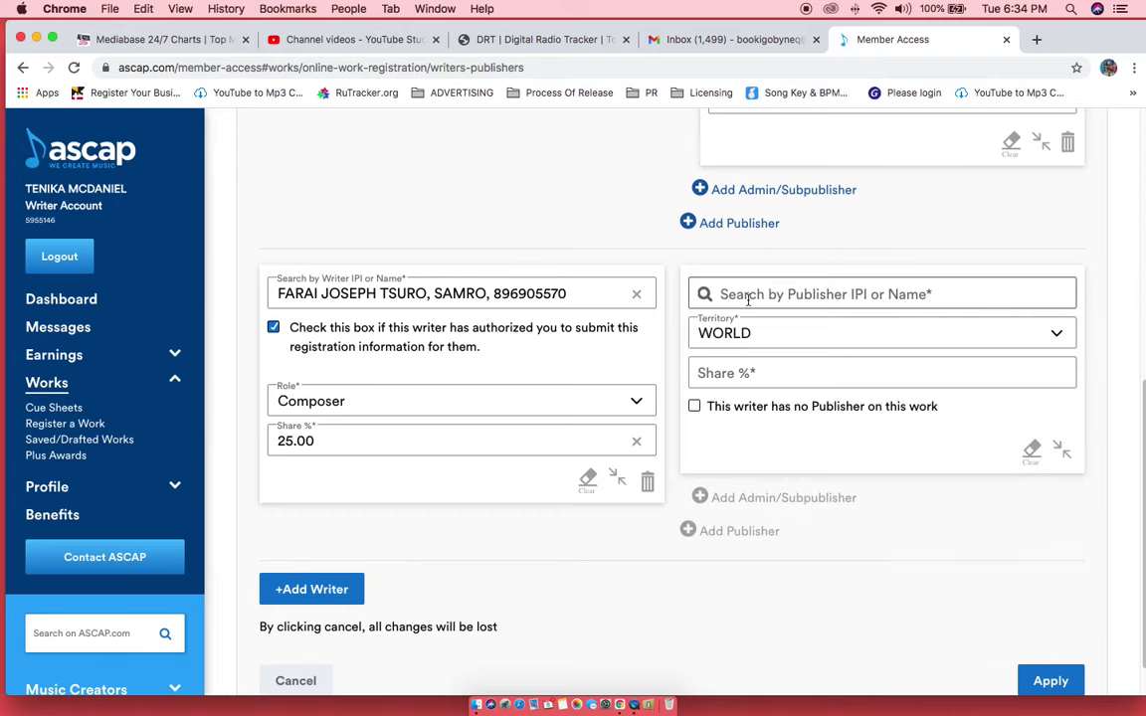
scroll(863, 465, "down", 1)
scroll(863, 465, "down", 1)
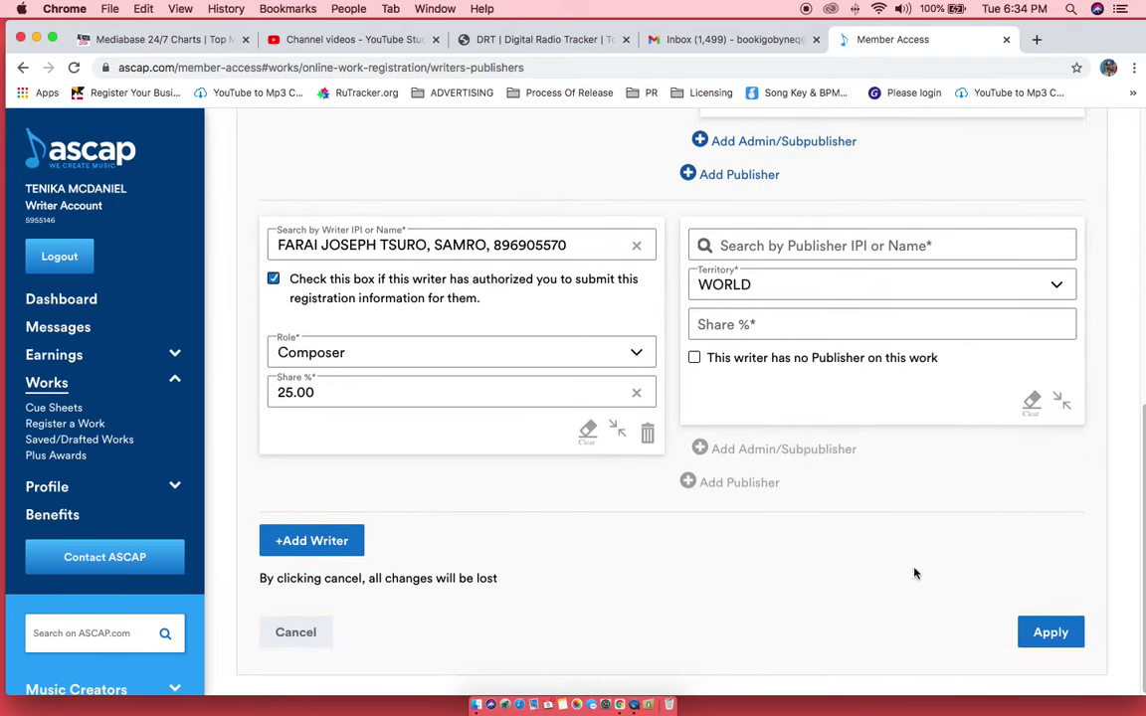
- Apply the writer and publisher entries and mark the second writer as having no publisher
left_click(1049, 633)
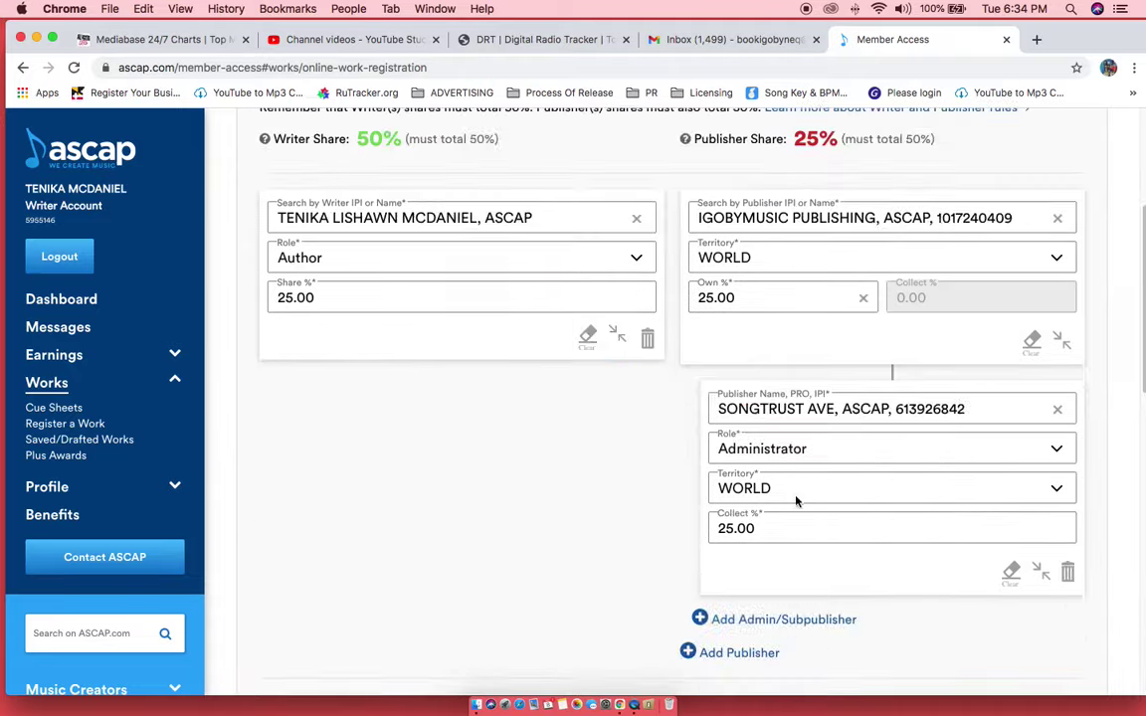
scroll(786, 512, "down", 10)
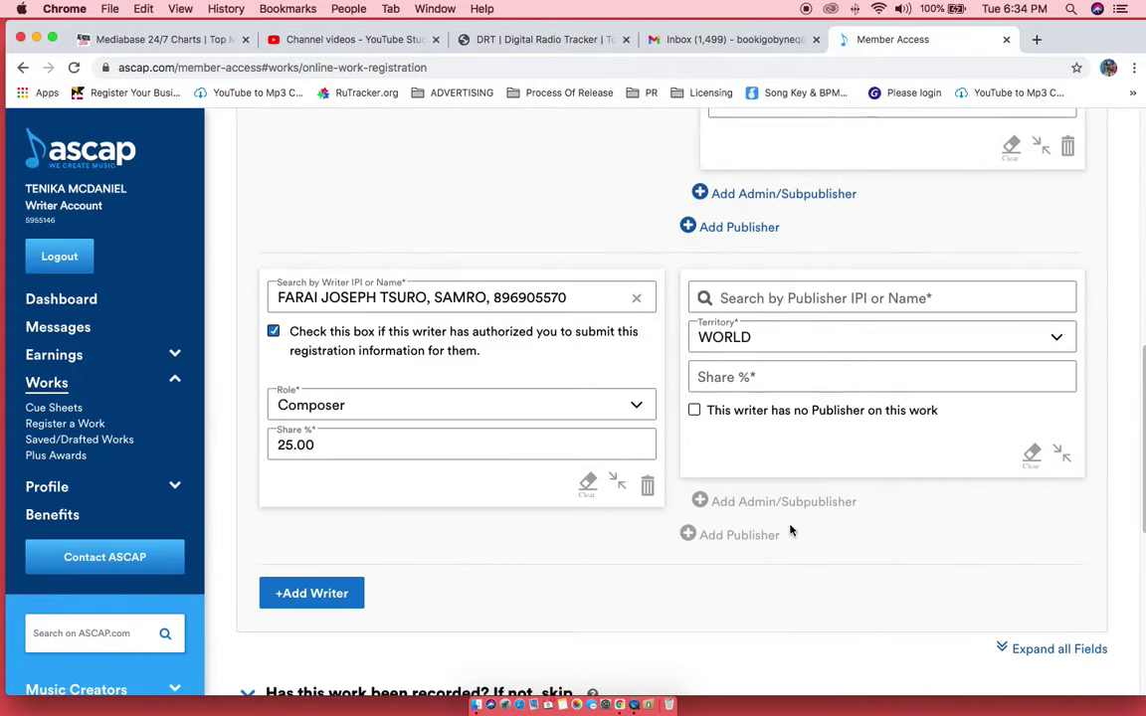
left_click(695, 411)
scroll(638, 558, "down", 12)
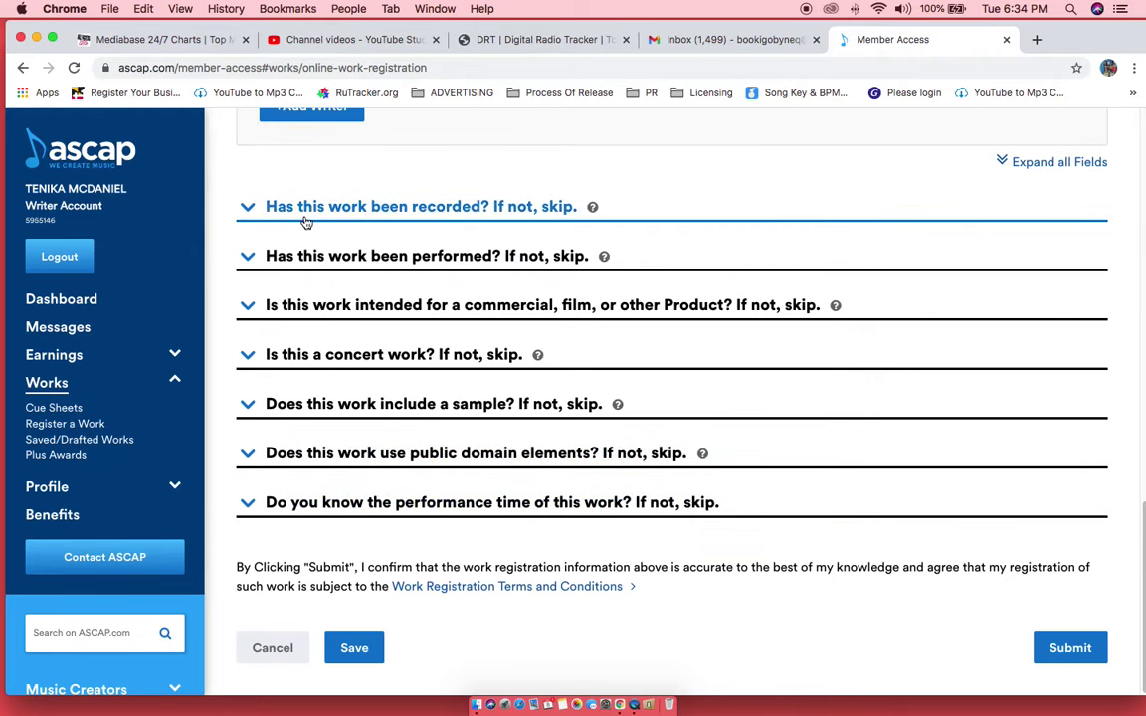
- Expand and collapse the 'Has this work been recorded?' questions, then return to the top
left_click(490, 218)
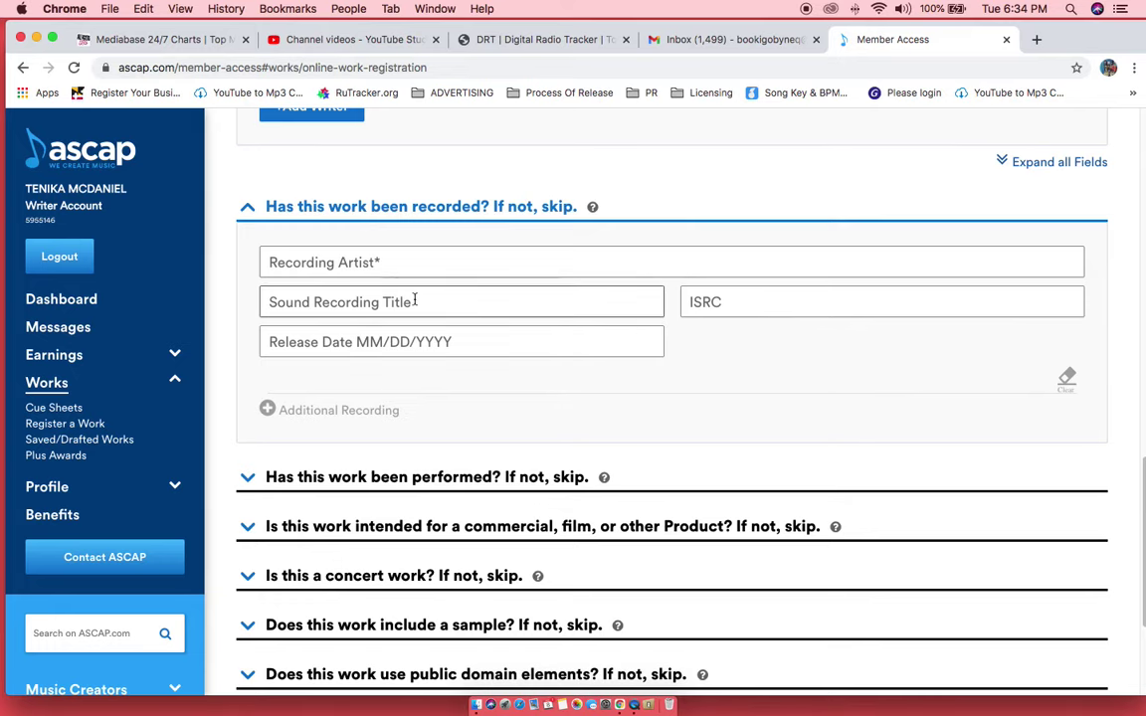
scroll(458, 309, "up", 2)
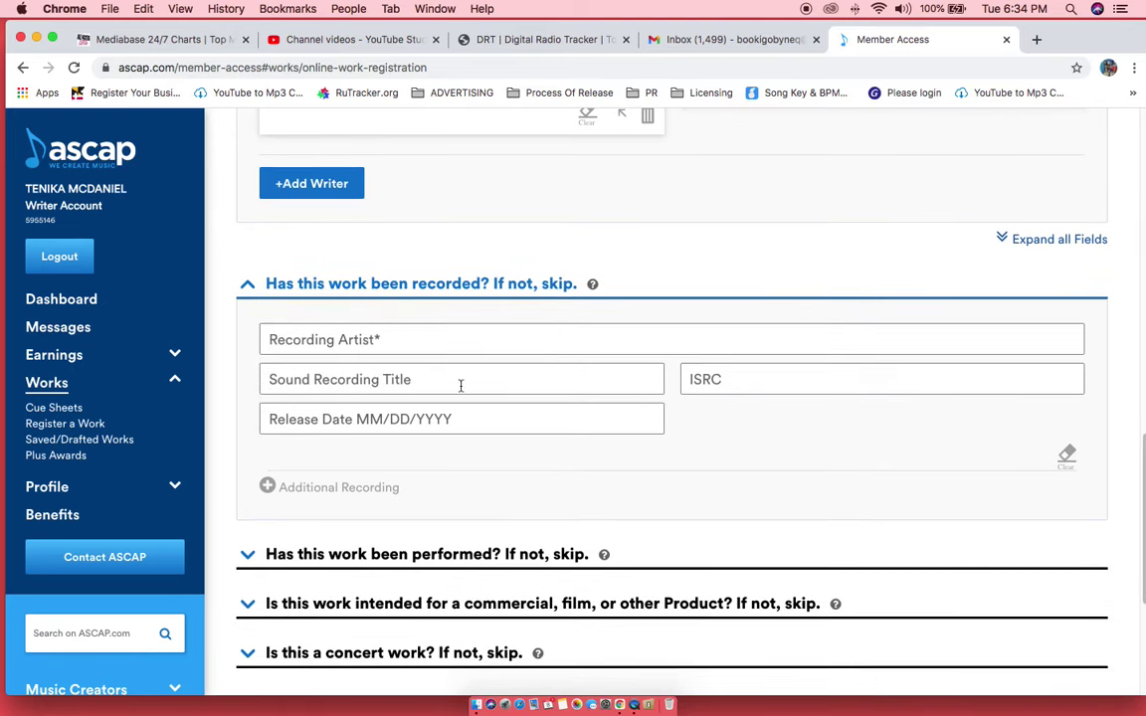
left_click(299, 285)
scroll(995, 597, "down", 2)
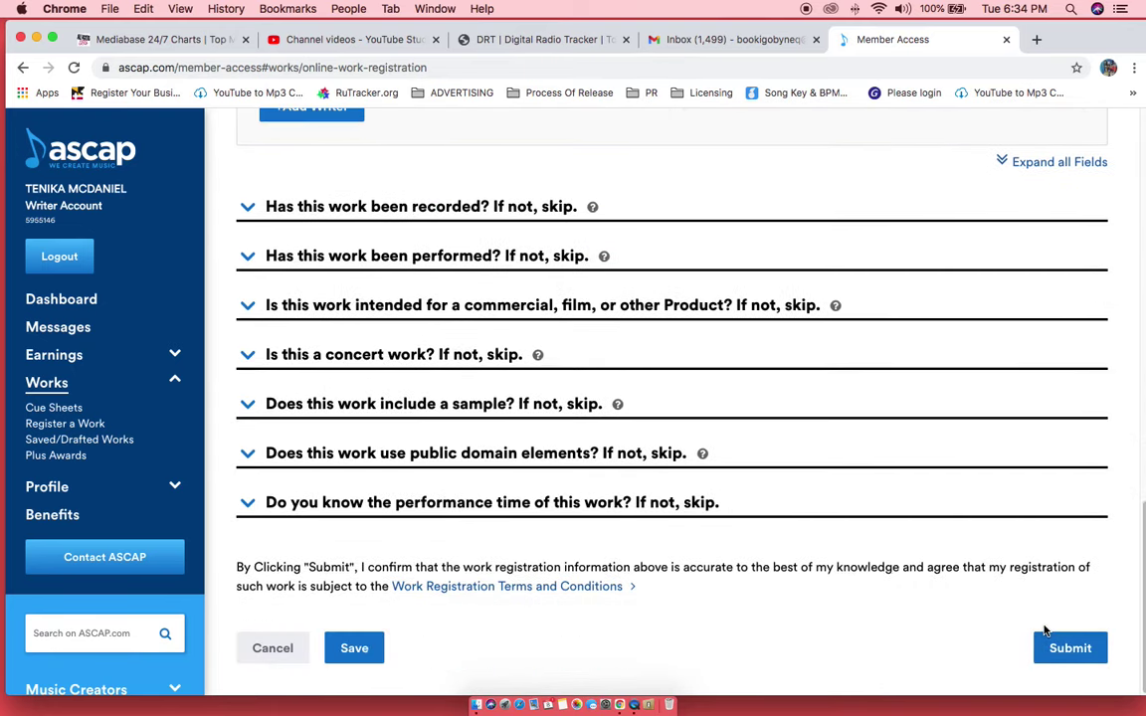
scroll(1047, 626, "up", 15)
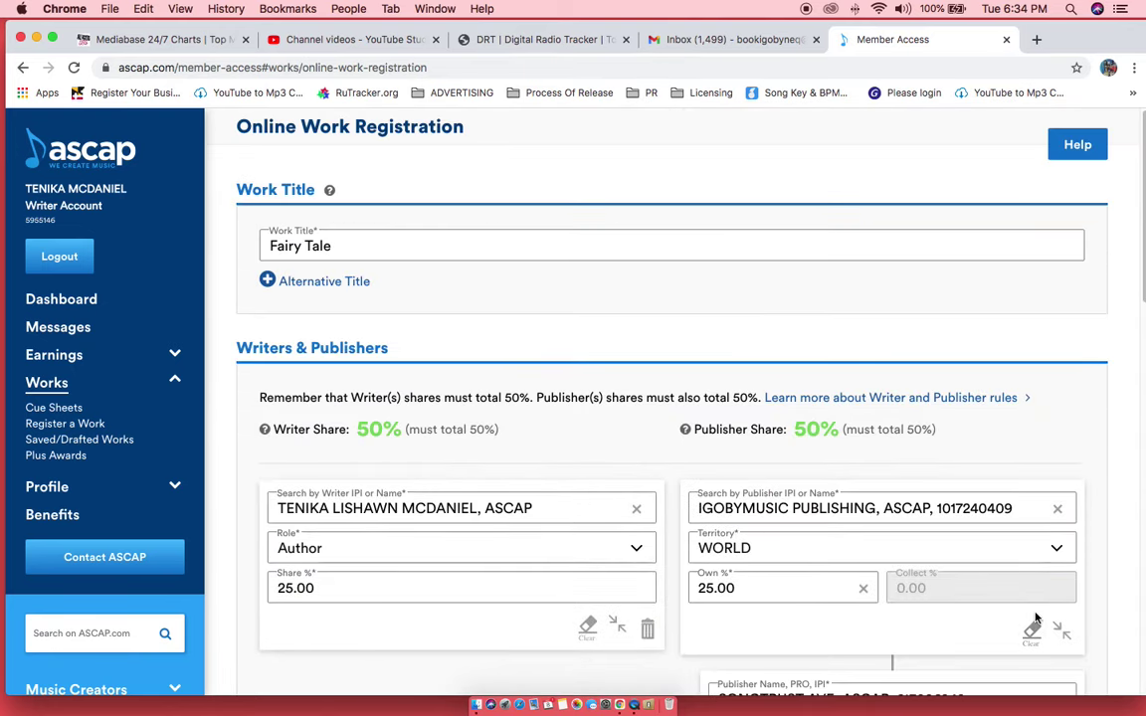